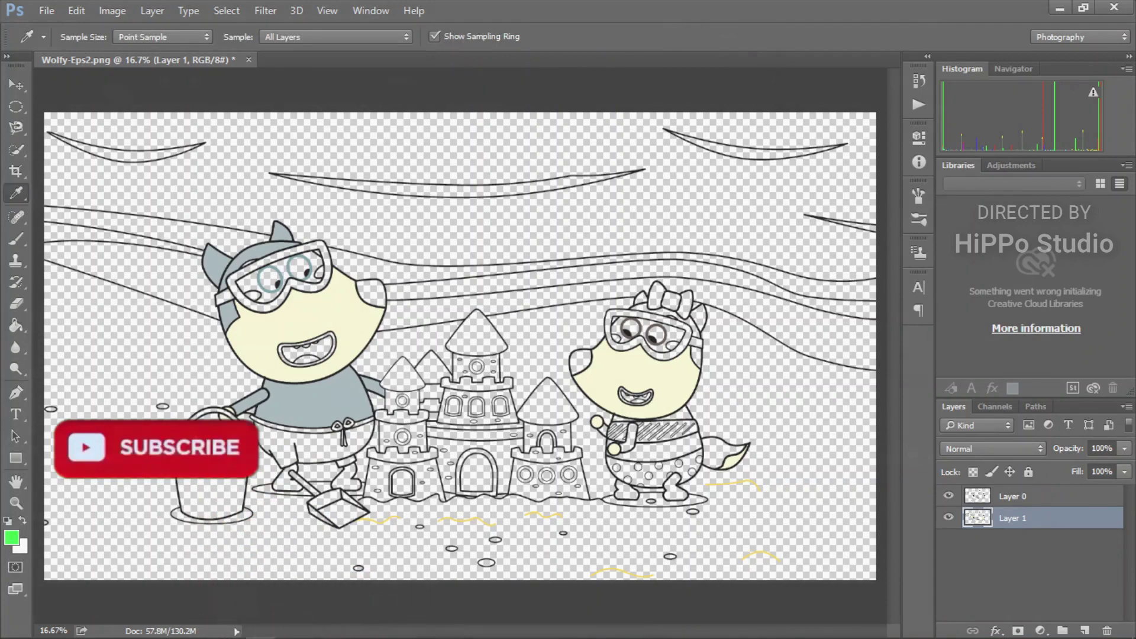
Fill the grey wolf's goggle frame bright green, and fill its goggle strap and the face area inside the goggles with the face's cream
left_click(286, 261)
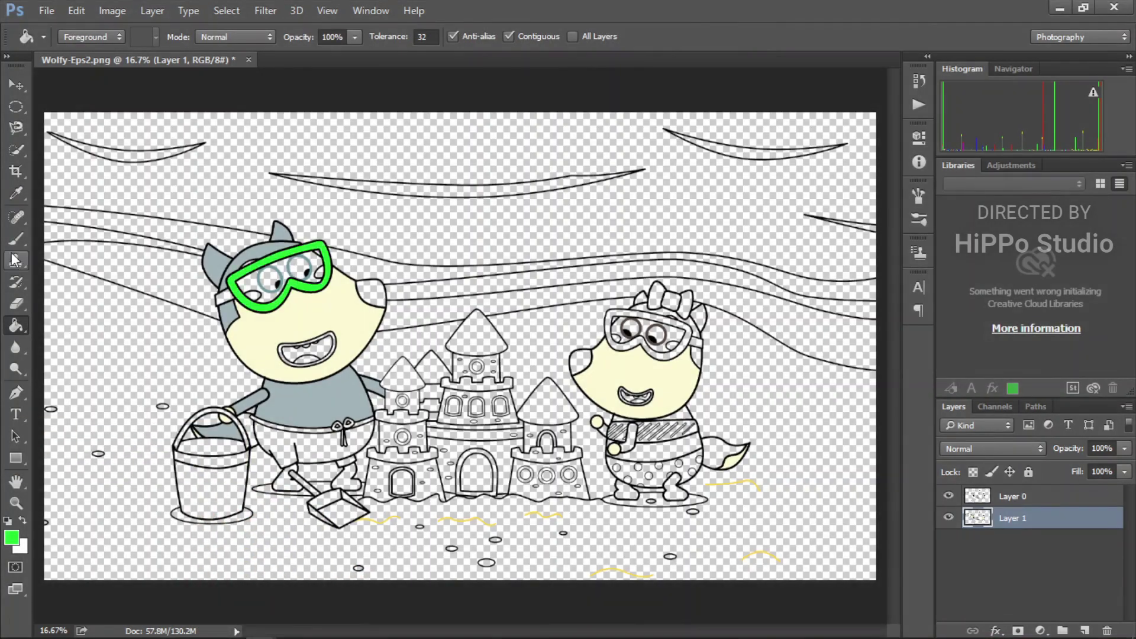
left_click(17, 194)
left_click(248, 328)
left_click(20, 328)
key("ctrl+plus")
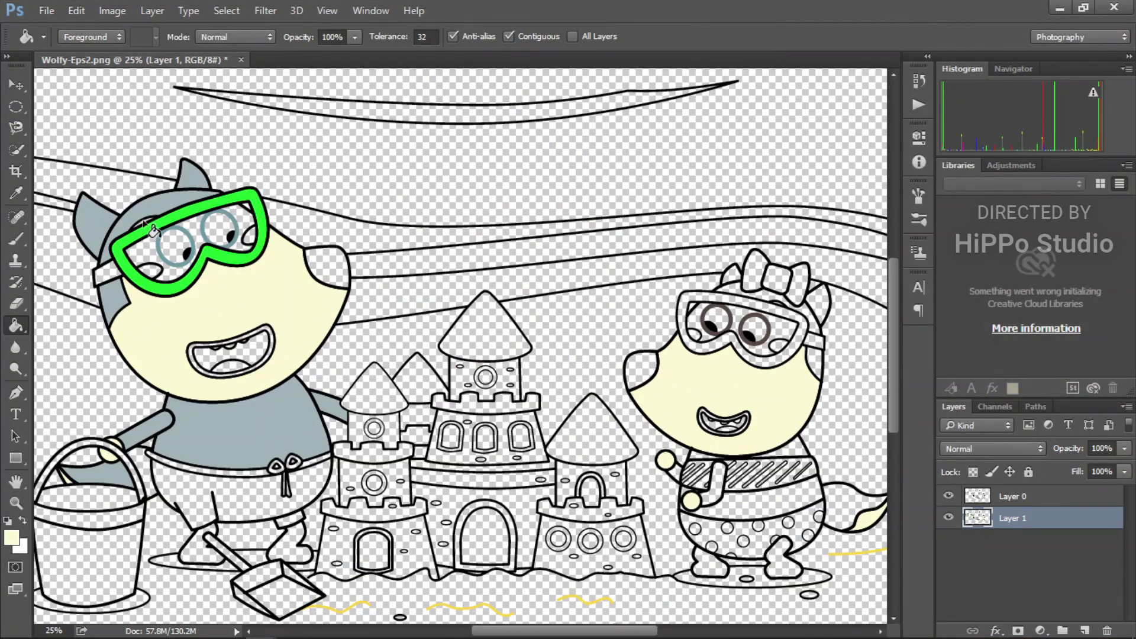
key("ctrl+minus")
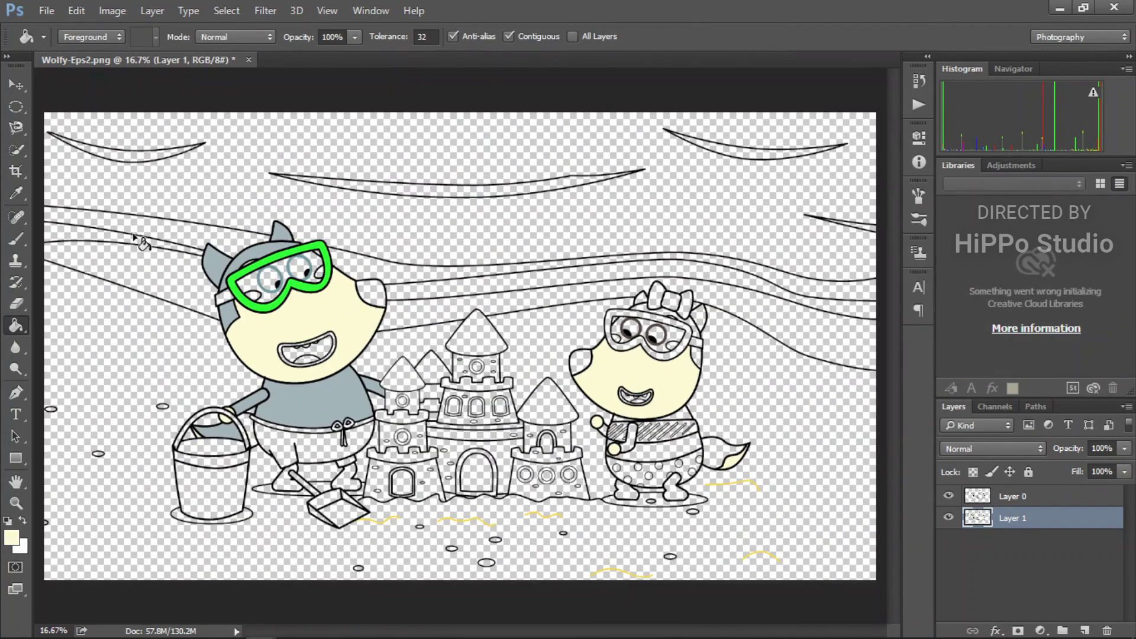
left_click(228, 303)
Set the fill colour to white and fill the whites of the grey wolf's eyes
left_click(11, 538)
left_click(357, 134)
left_click(736, 132)
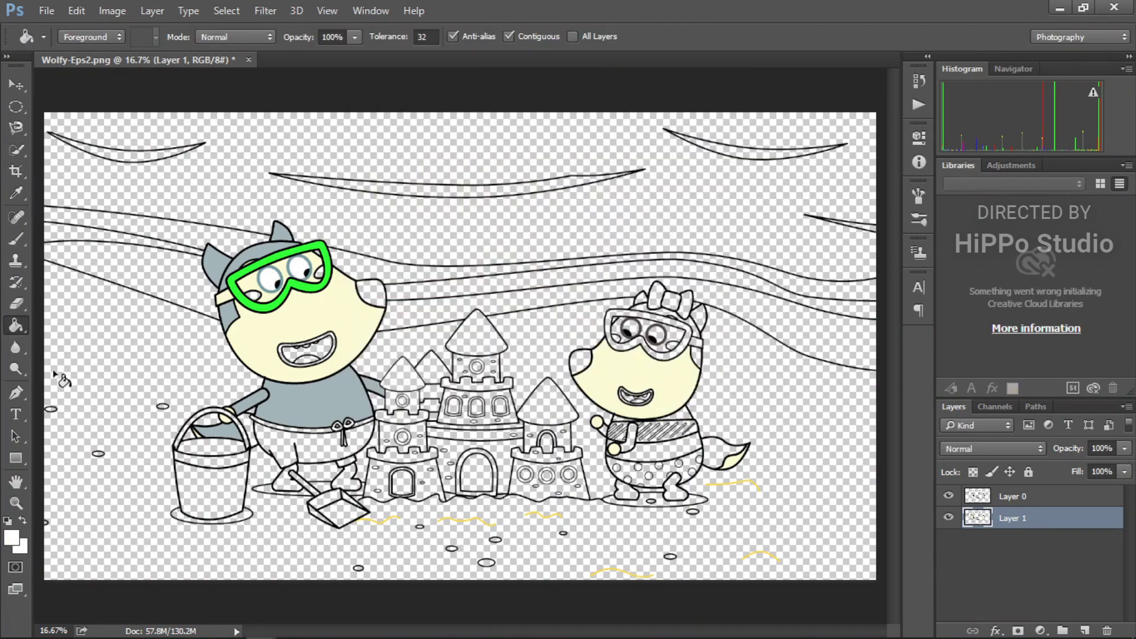
Set the fill colour to magenta and fill both cheeks of the grey wolf and of the smaller wolf
left_click(11, 537)
left_click(585, 179)
left_click(539, 188)
left_click(521, 148)
left_click(736, 132)
left_click(253, 295)
left_click(320, 272)
left_click(616, 338)
left_click(672, 345)
Sample the cream face colour and fill the smaller wolf's face area inside the goggles
left_click(16, 192)
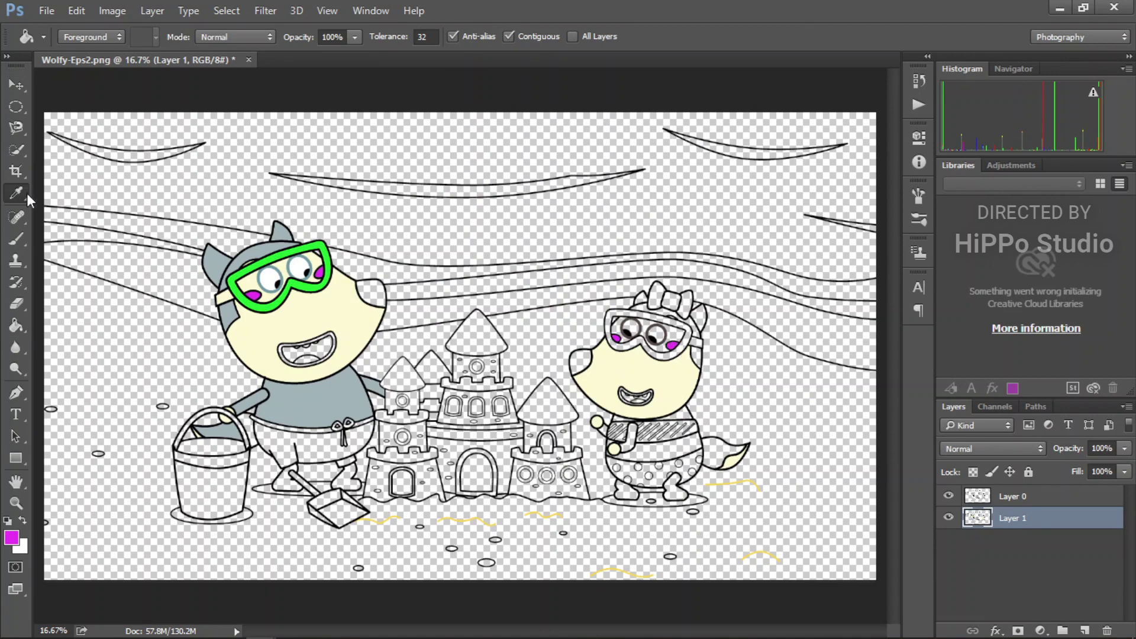
left_click(249, 322)
left_click(16, 325)
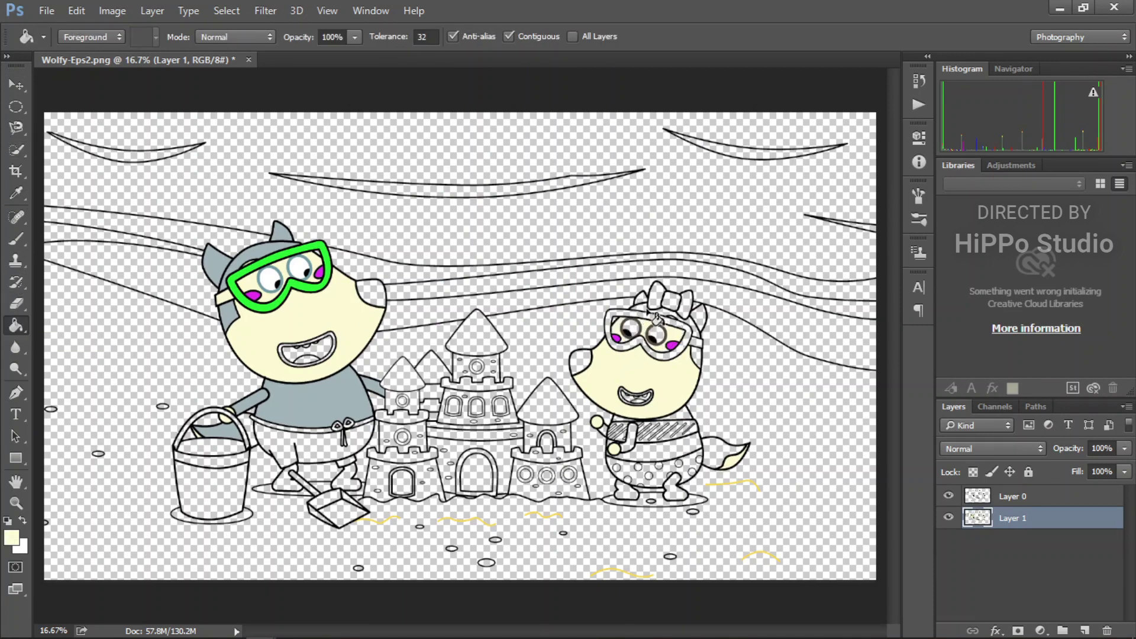
Fill the smaller wolf's goggle frame and polka-dot shorts hot pink, leaving the hair bow unfilled
left_click(16, 193)
left_click(254, 295)
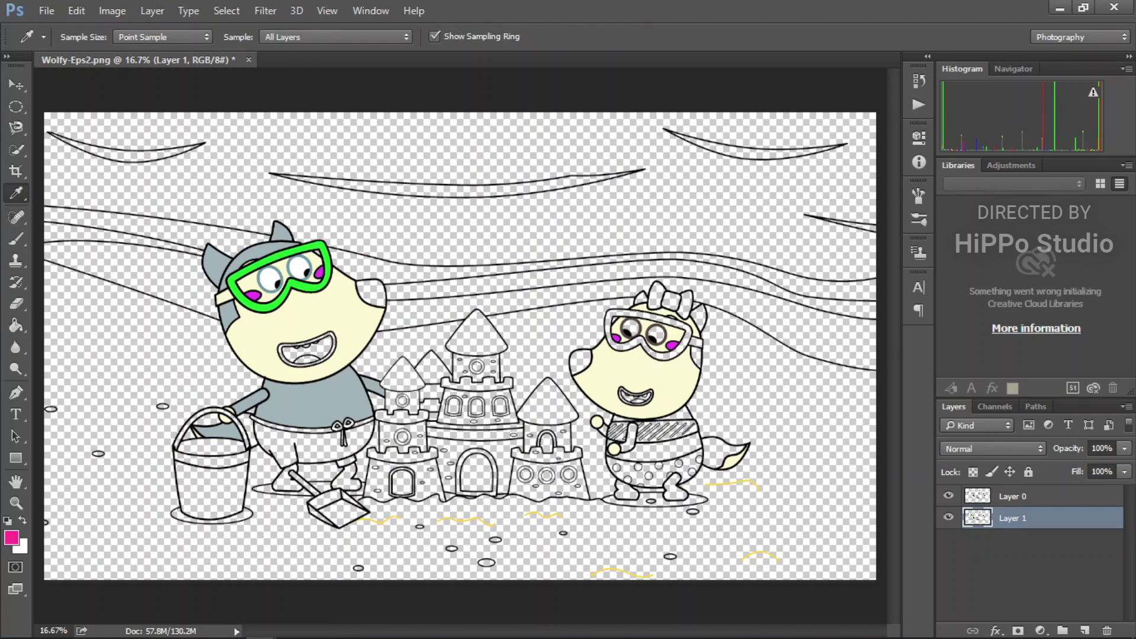
left_click(16, 326)
left_click(656, 357)
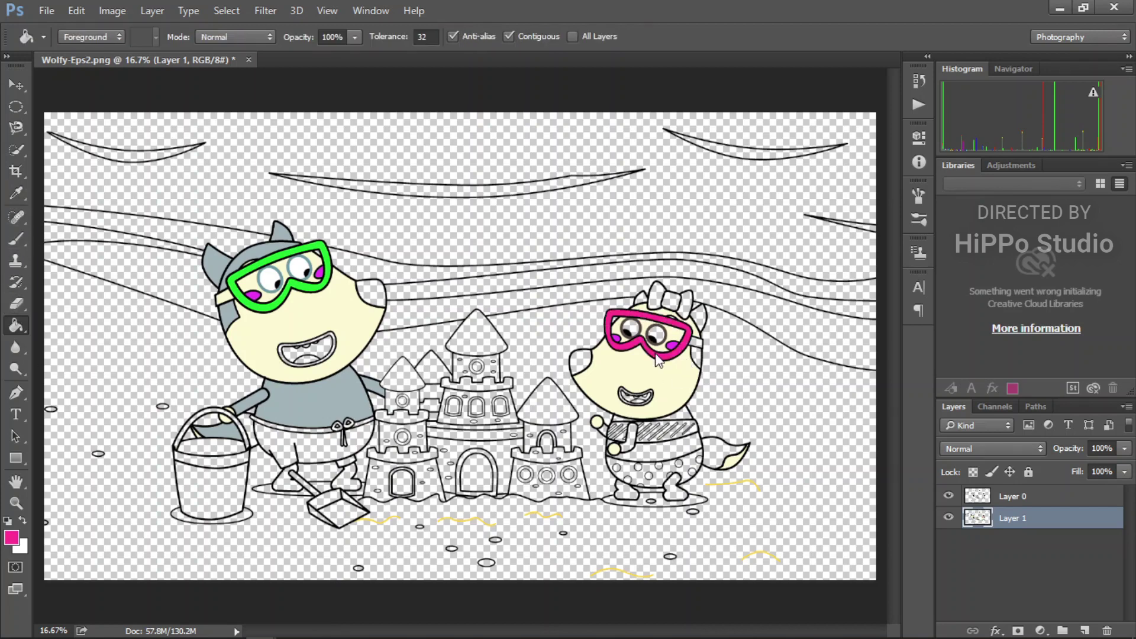
left_click(665, 488)
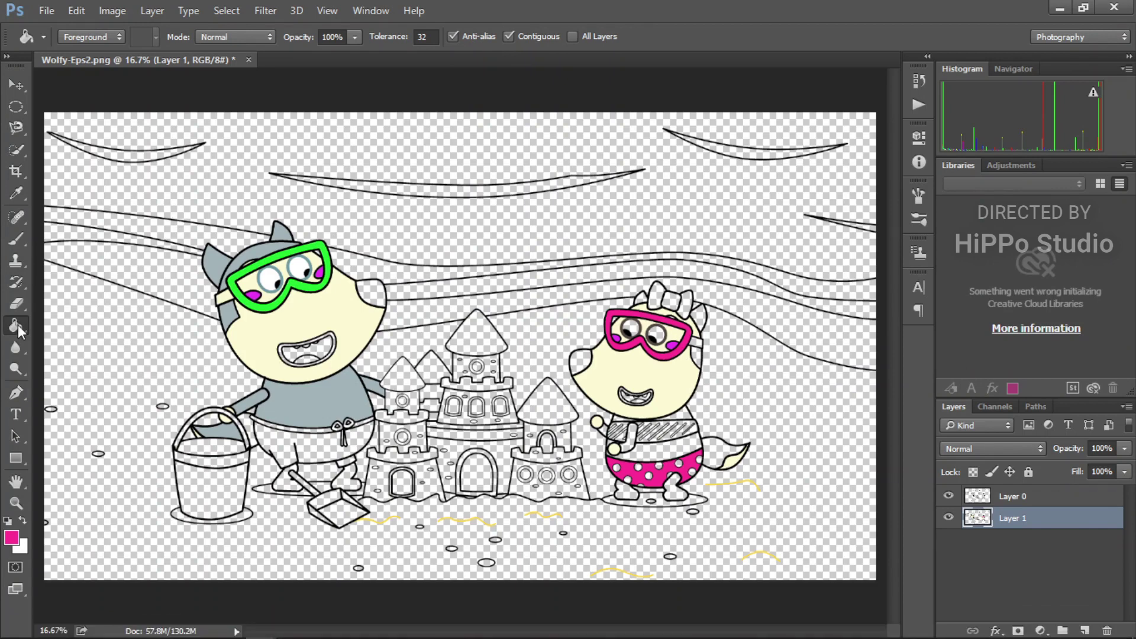
left_click(675, 301)
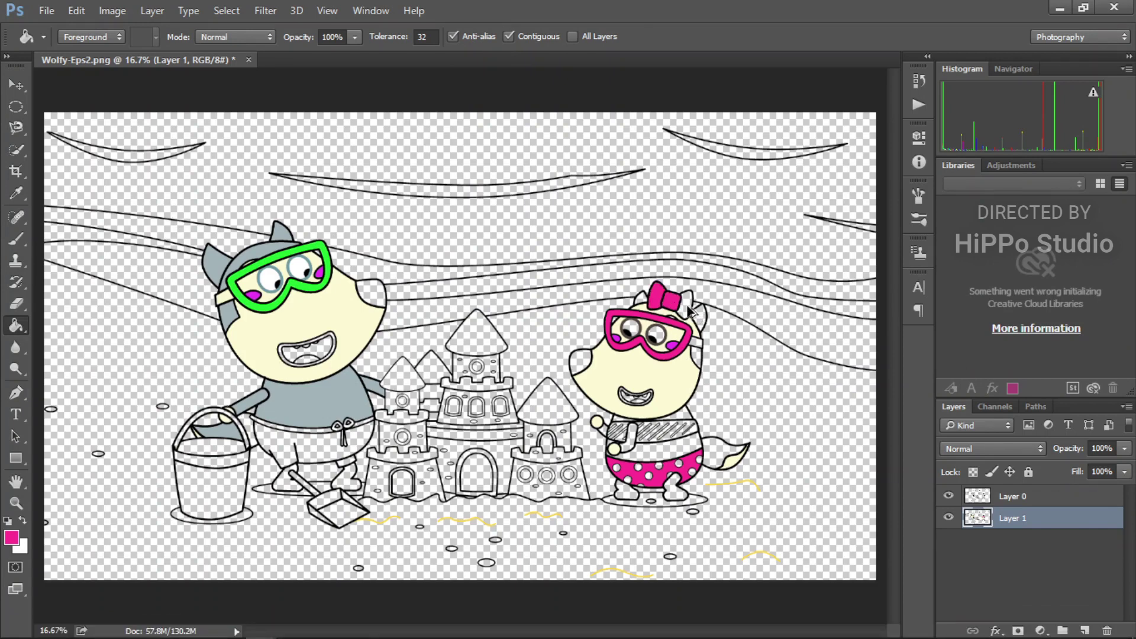
key("ctrl+z")
Fill the smaller wolf's body, tail, ears and head fur with orange-brown
left_click(16, 194)
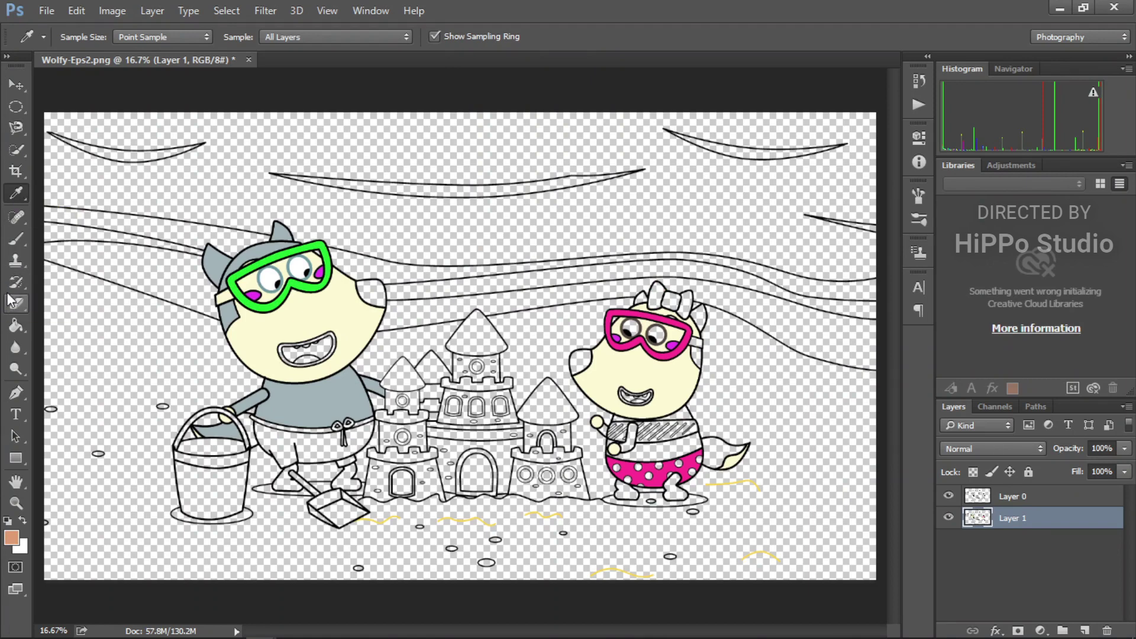
left_click(16, 325)
left_click(621, 429)
left_click(721, 463)
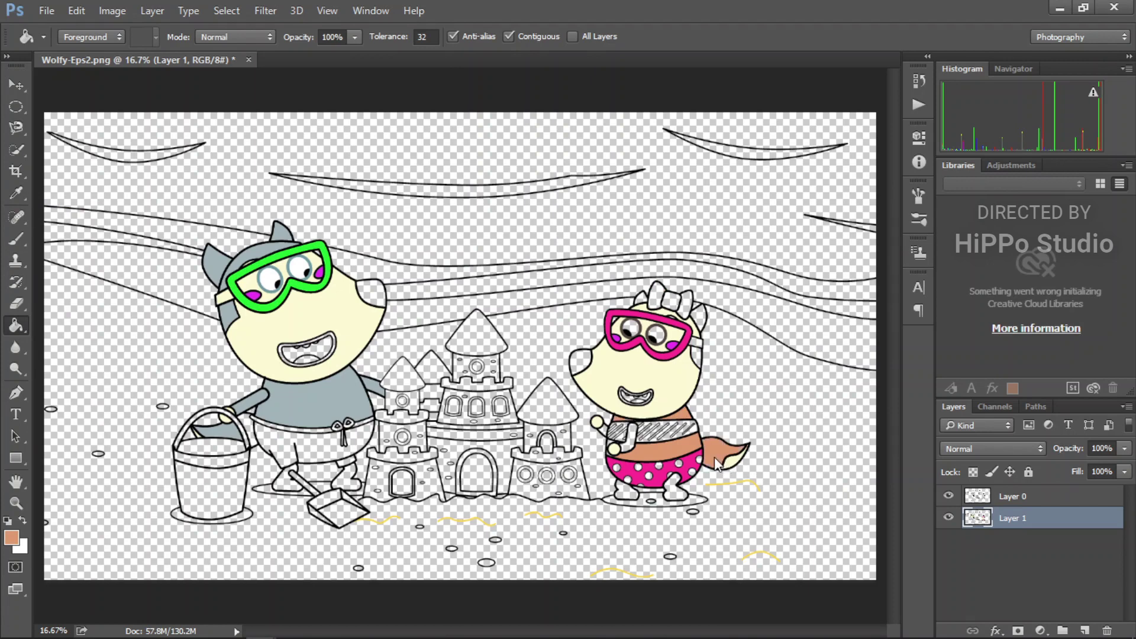
left_click(701, 328)
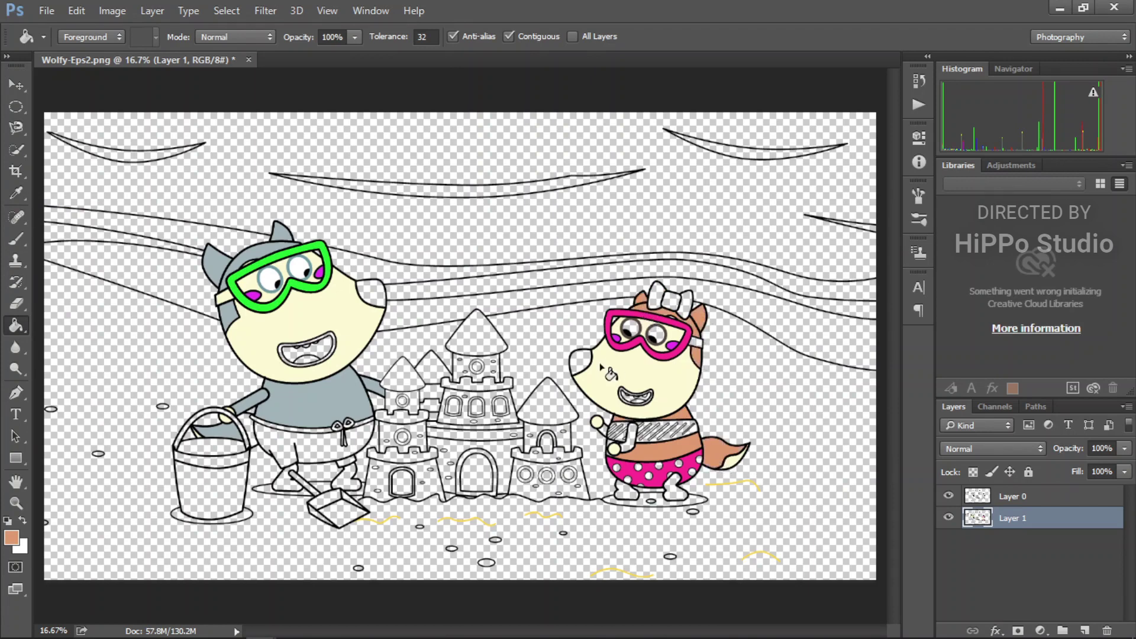
Fill the noses of both wolves dark brown
key("i")
key("g")
left_click(373, 294)
left_click(582, 362)
Fill the lips around both wolves' mouths with crimson pink
key("ctrl+plus")
key("ctrl+plus")
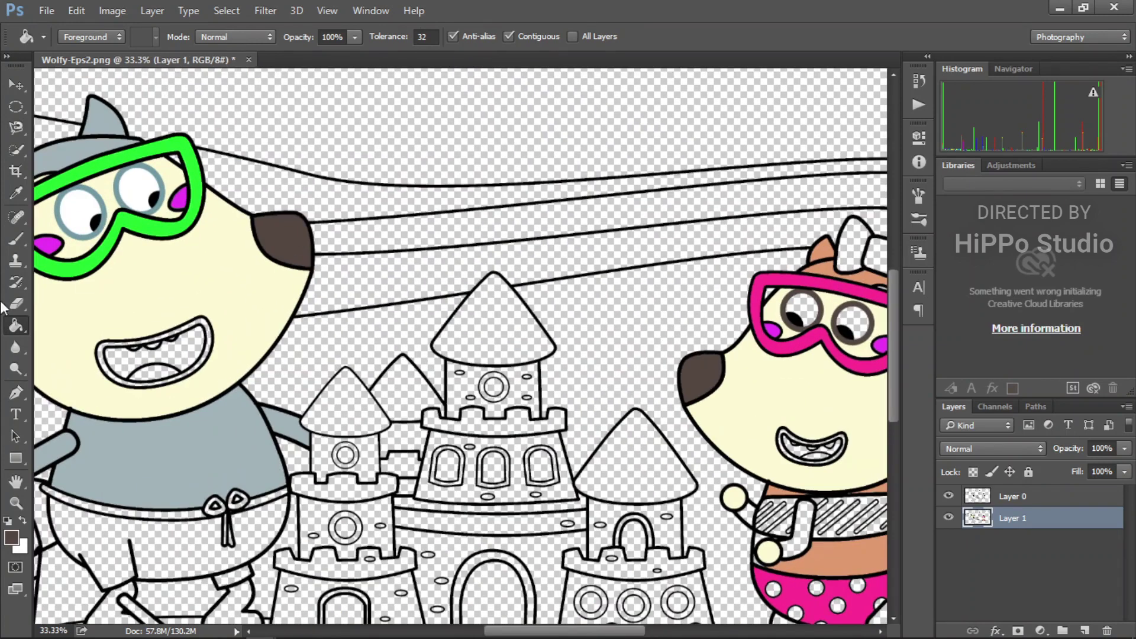
left_click(16, 190)
left_click(9, 332)
left_click(9, 333)
left_click(100, 355)
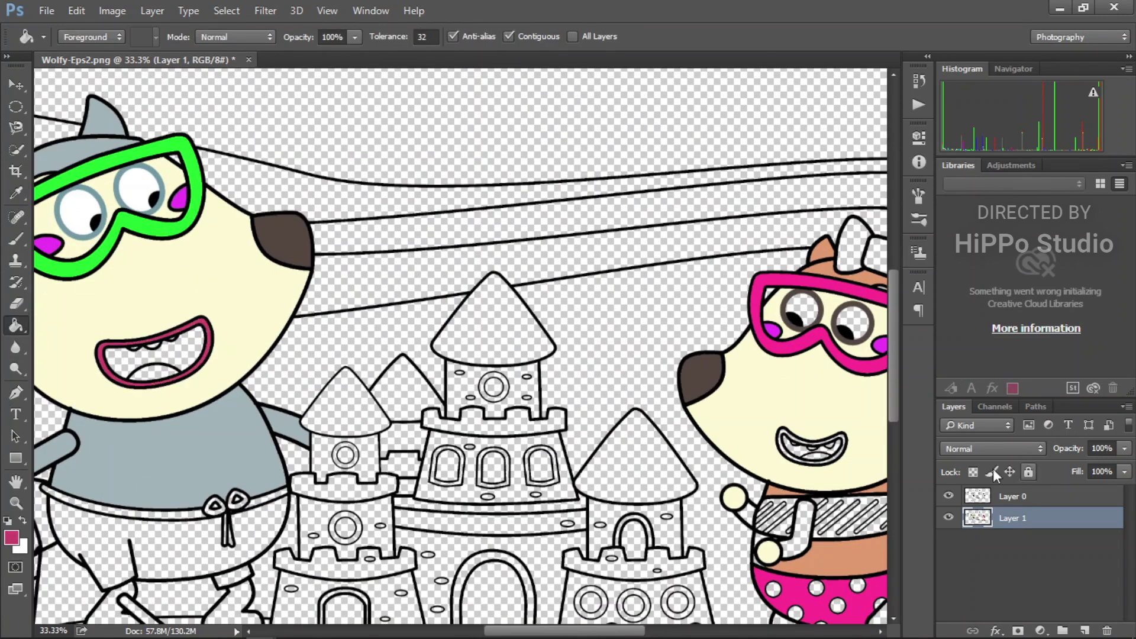
left_click(846, 445)
Fill the inside of both wolves' mouths dark maroon
key("i")
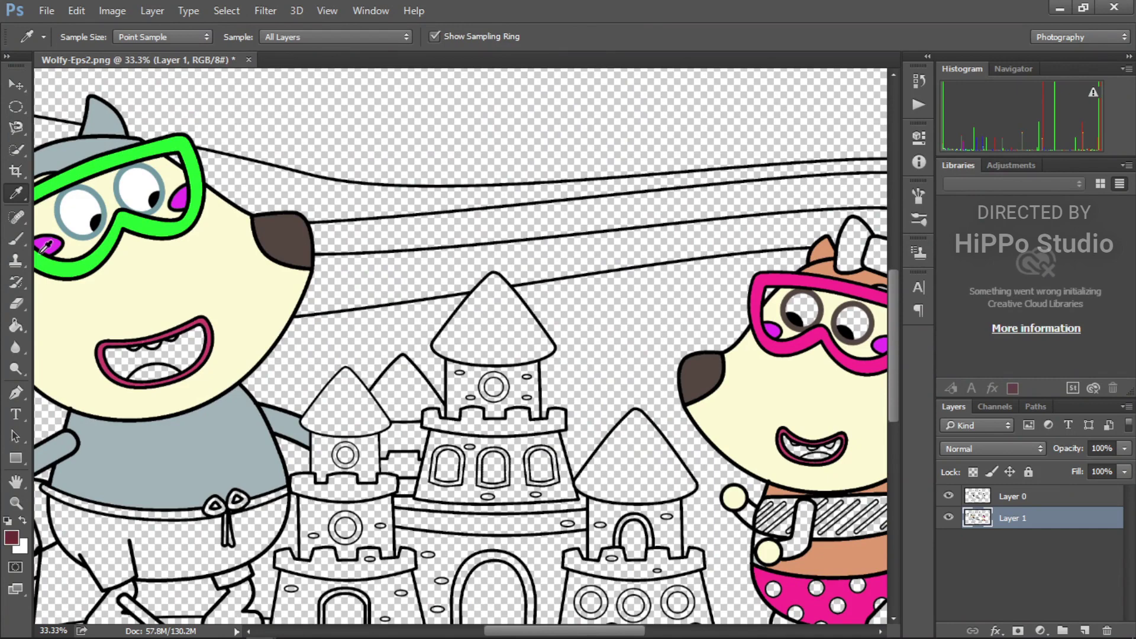
left_click(16, 326)
left_click(172, 362)
left_click(808, 453)
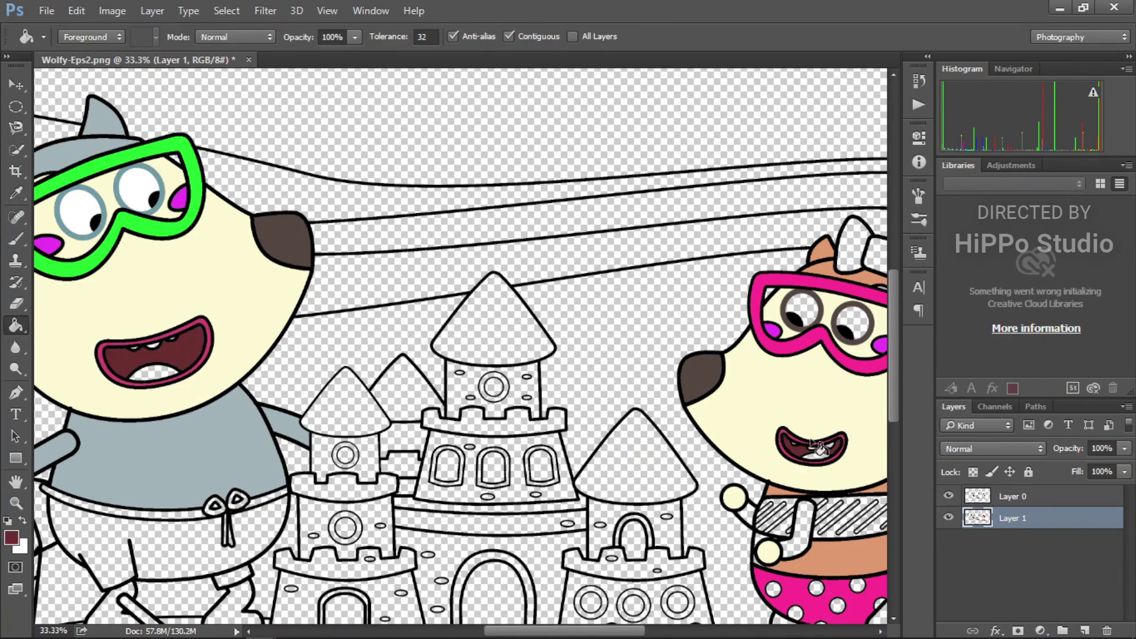
Fill the tongues of both wolves with a muted red
left_click(17, 196)
left_click(16, 326)
left_click(169, 376)
left_click(821, 467)
Sample white from the grey wolf's eye and fill the smaller wolf's teeth and eye whites
key("i")
left_click(145, 185)
key("g")
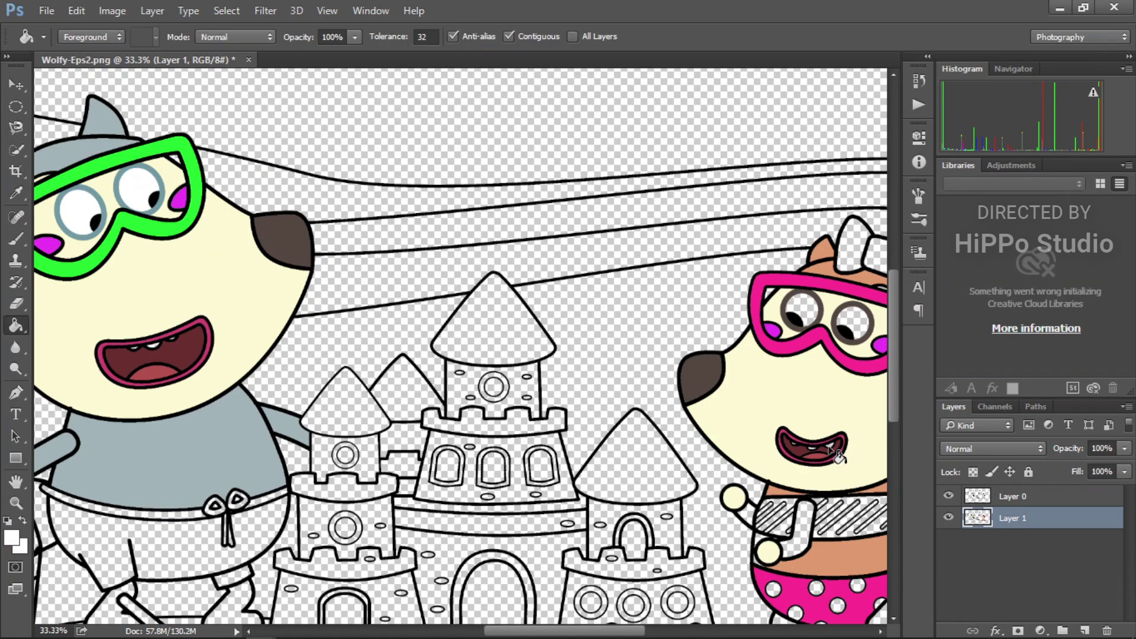
left_click(810, 449)
left_click(852, 325)
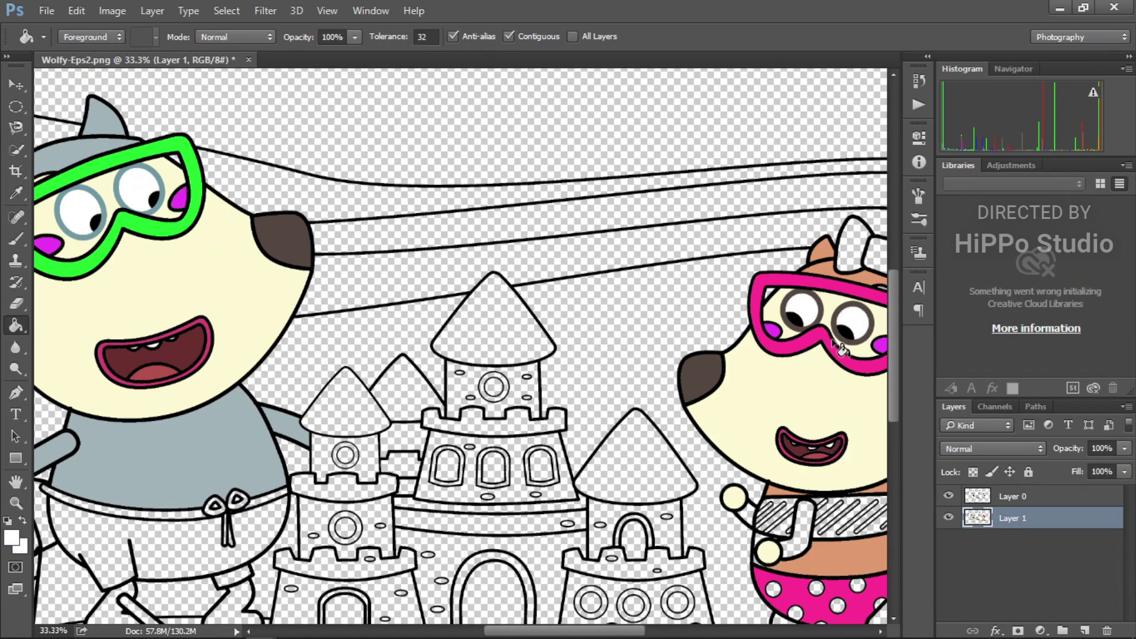
Fill the background of the smaller wolf's striped top bright yellow
key("i")
key("g")
left_click(853, 530)
left_click(775, 516)
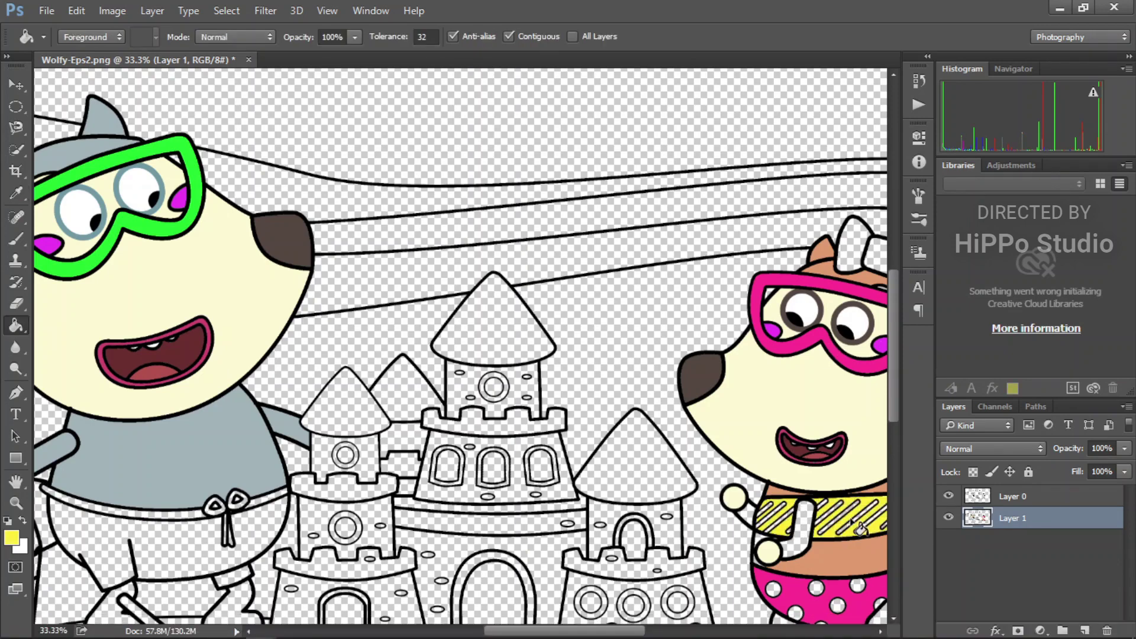
Sample the orange-brown body colour and fill the smaller wolf's arm in front of the top
key("i")
left_click(829, 556)
key("g")
left_click(795, 545)
key("ctrl+minus")
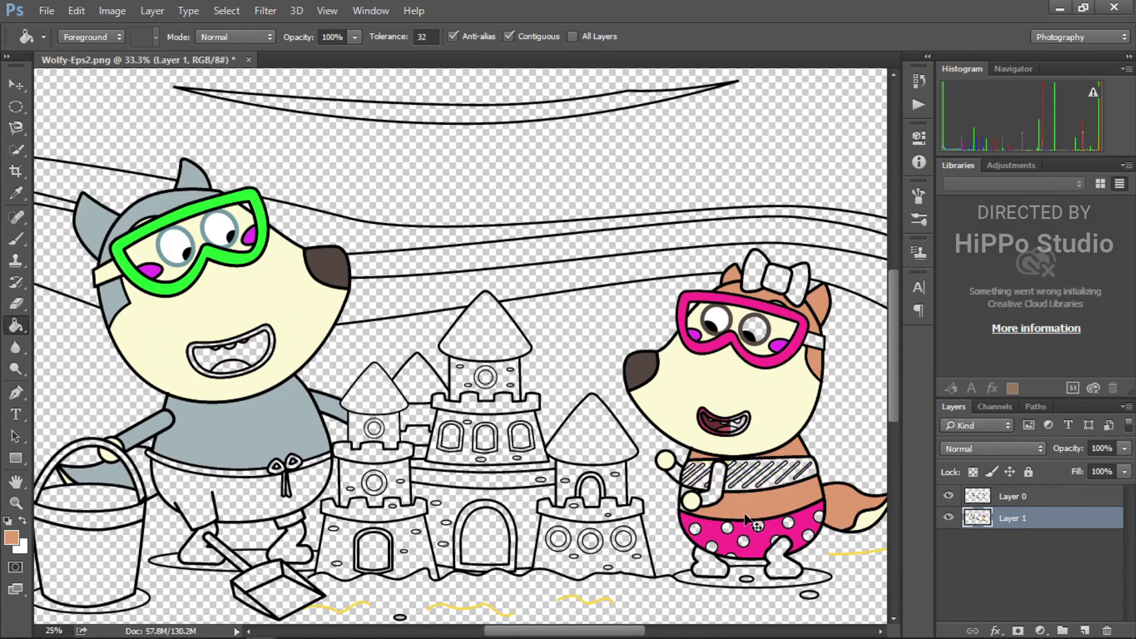
key("ctrl+plus")
Sample white from the smaller wolf's eye and fill the diagonal stripes of the yellow top with it
key("i")
left_click(867, 314)
key("m")
key("h")
left_click_drag(598, 369, 487, 332)
key("g")
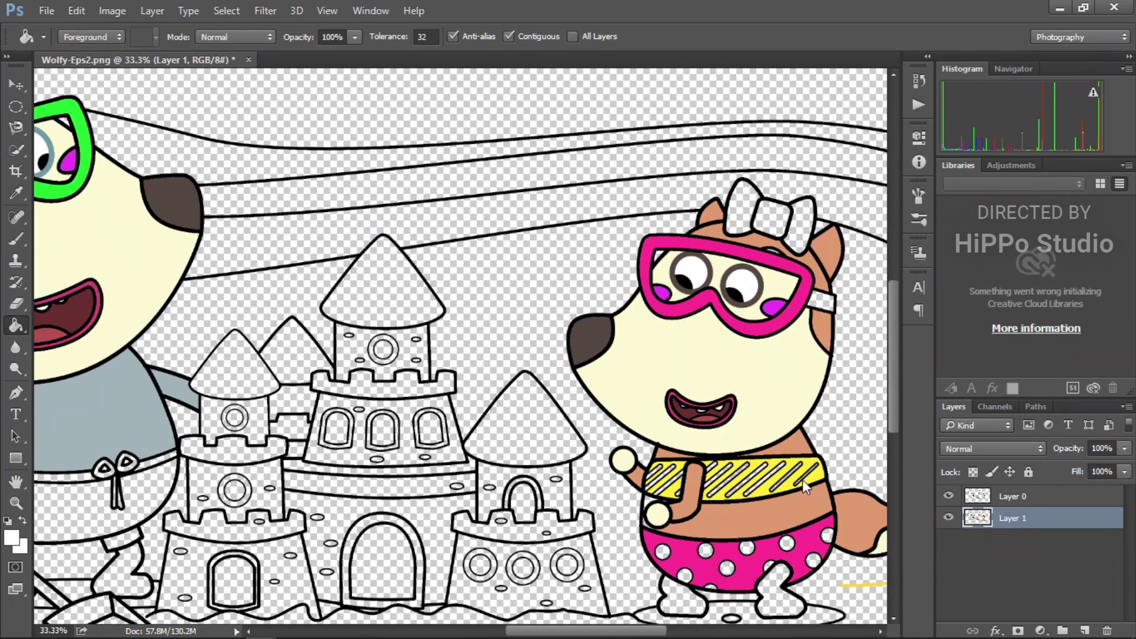
key("ctrl+plus")
key("ctrl+plus")
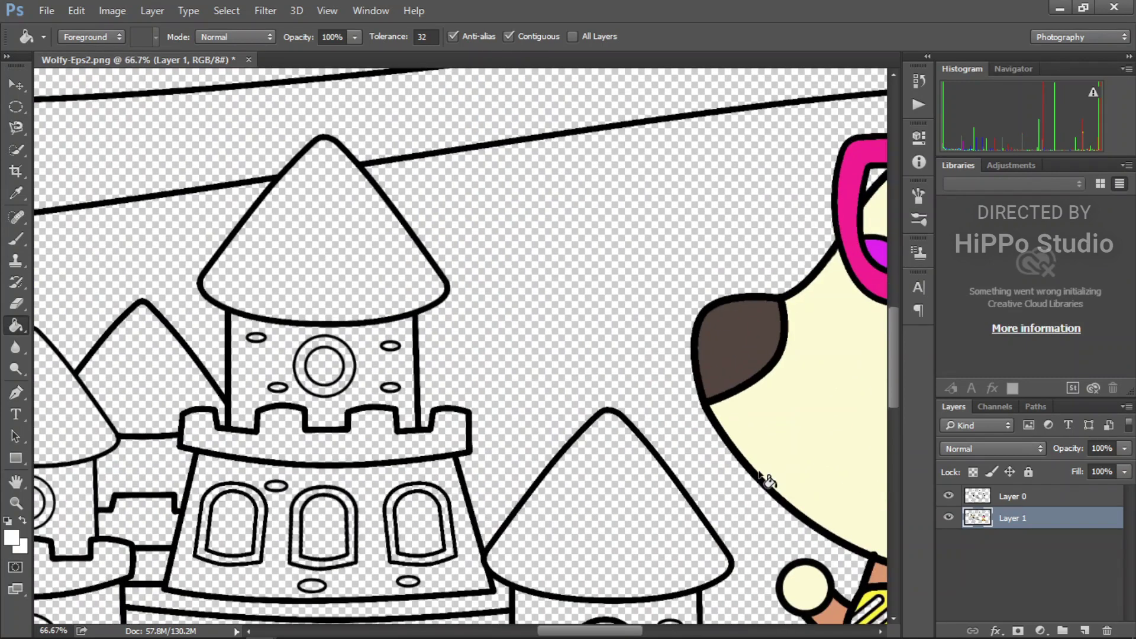
key("h")
left_click_drag(766, 482, 520, 428)
key("g")
left_click(638, 487)
left_click(615, 481)
left_click(564, 477)
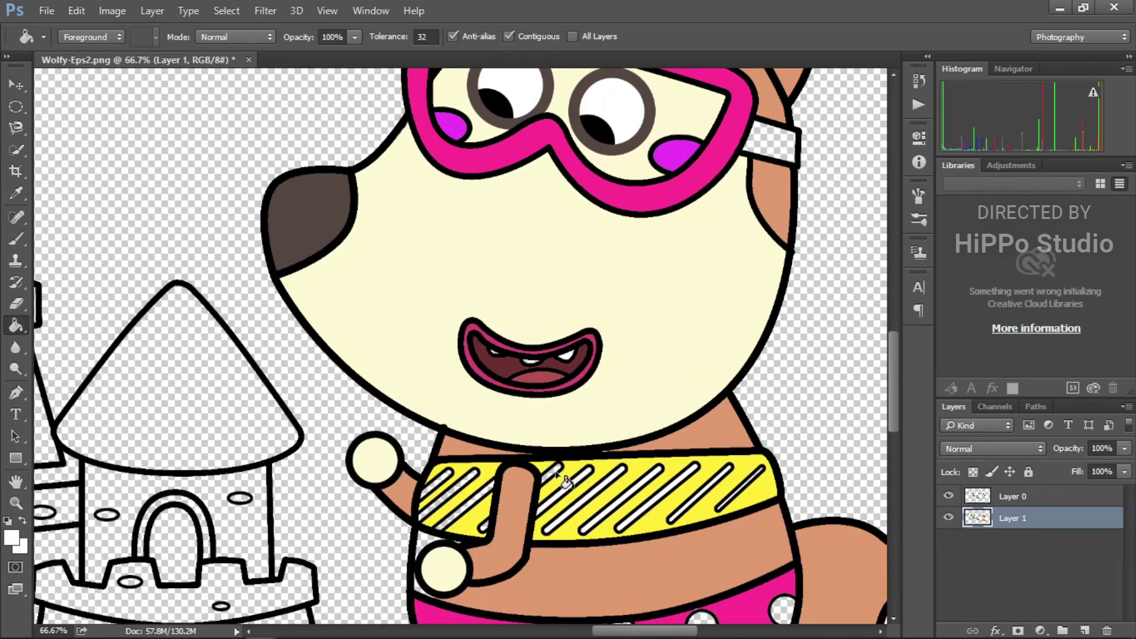
left_click(474, 496)
left_click(458, 486)
left_click(444, 477)
left_click(485, 527)
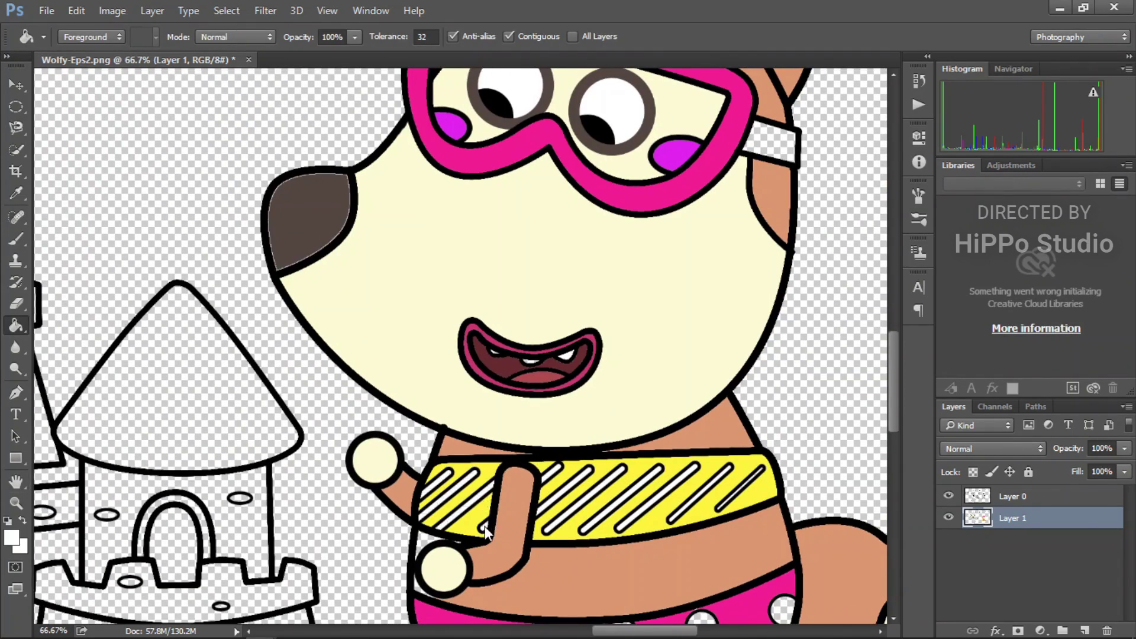
Fill the grey wolf's shorts red
key("ctrl+minus")
key("ctrl+minus")
left_click(454, 477, "alt")
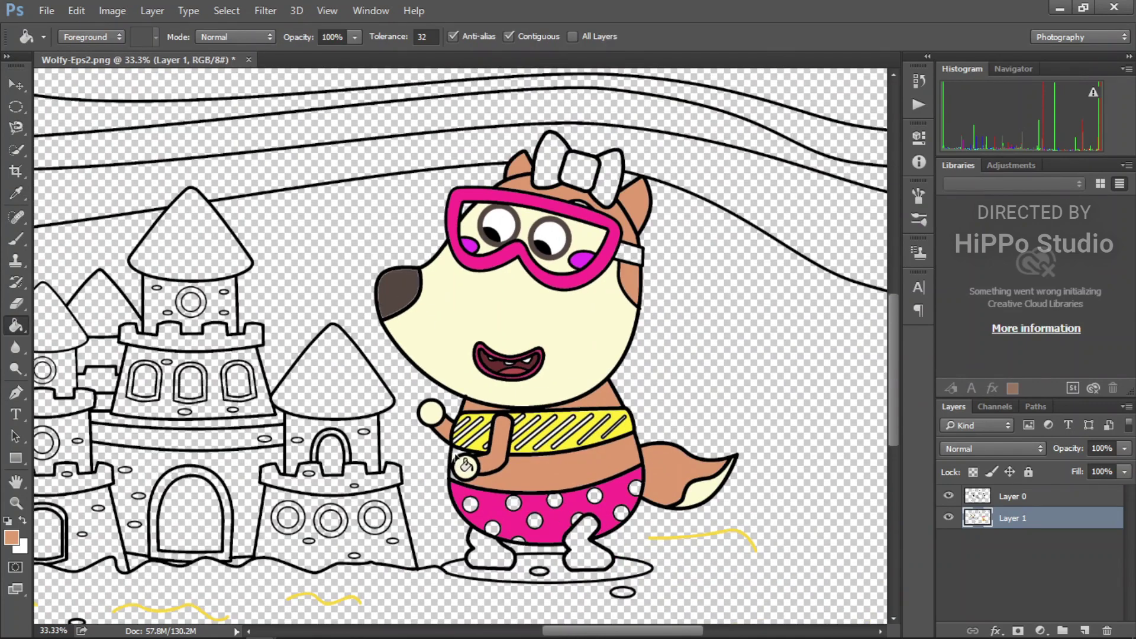
key("ctrl+minus")
key("space")
left_click_drag(373, 412, 547, 423)
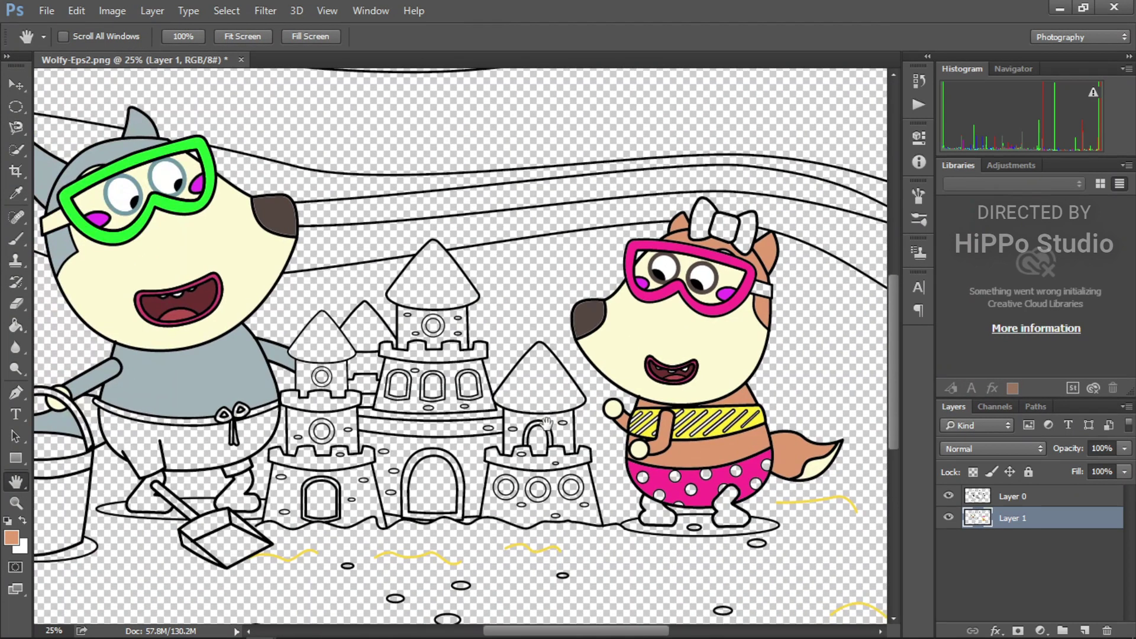
left_click(178, 313, "alt")
left_click(195, 450)
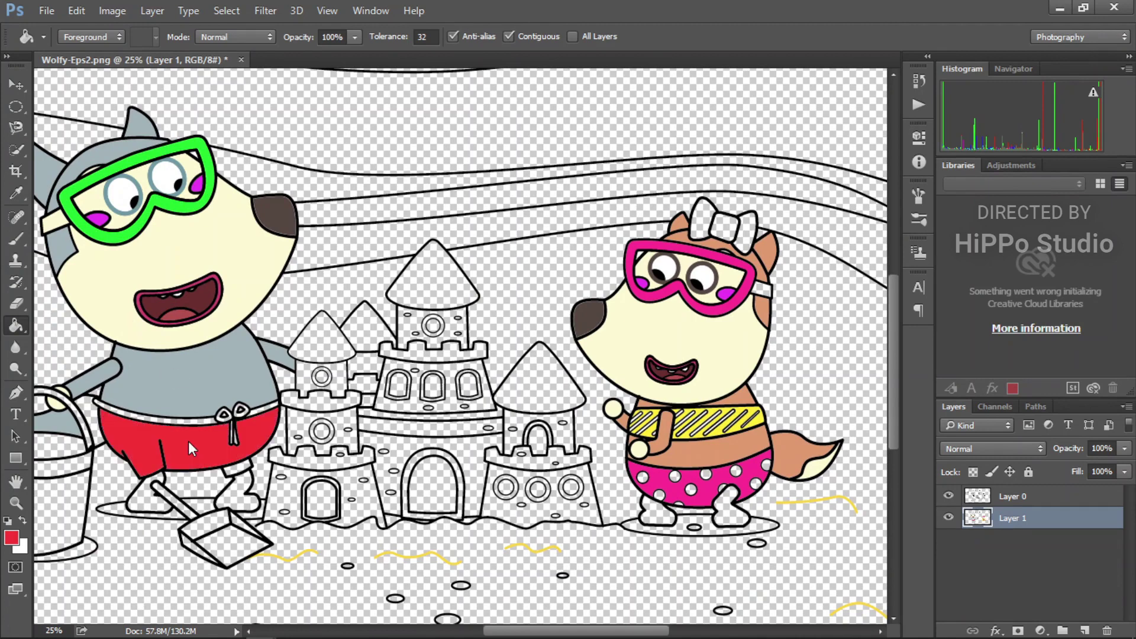
Fill the waistband and drawstring bow of the grey wolf's shorts dark red
key("ctrl+plus")
key("ctrl+plus")
key("space")
mouse_move(175, 360)
left_mouse_down()
mouse_move(601, 352)
mouse_move(675, 331)
left_mouse_up()
left_click(444, 484)
left_click(491, 485)
left_click(535, 470)
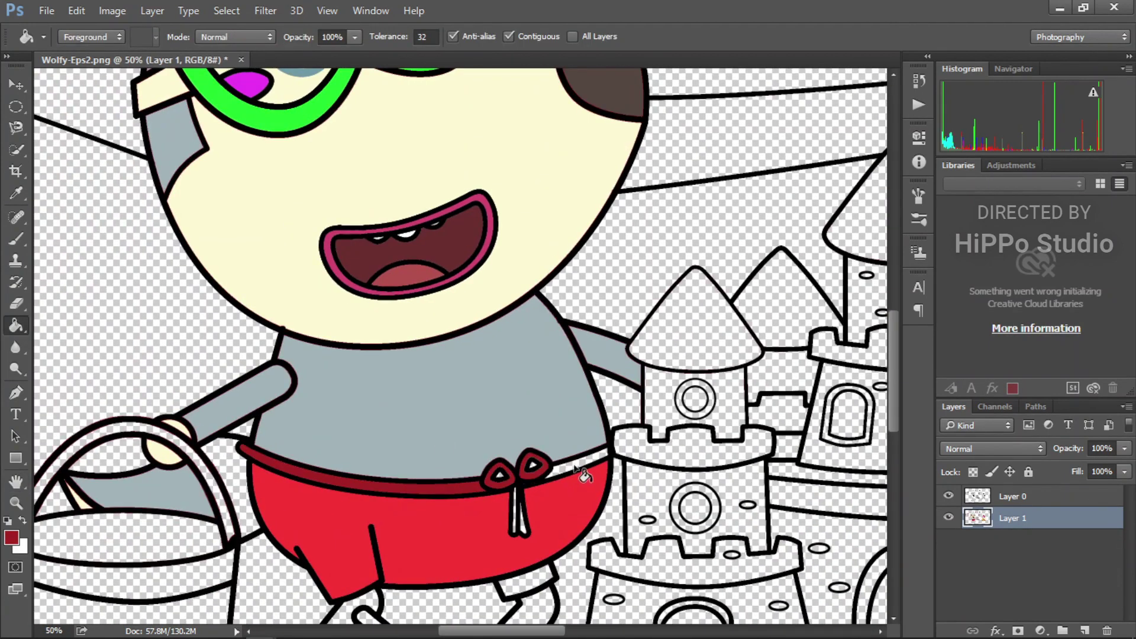
left_click(577, 463)
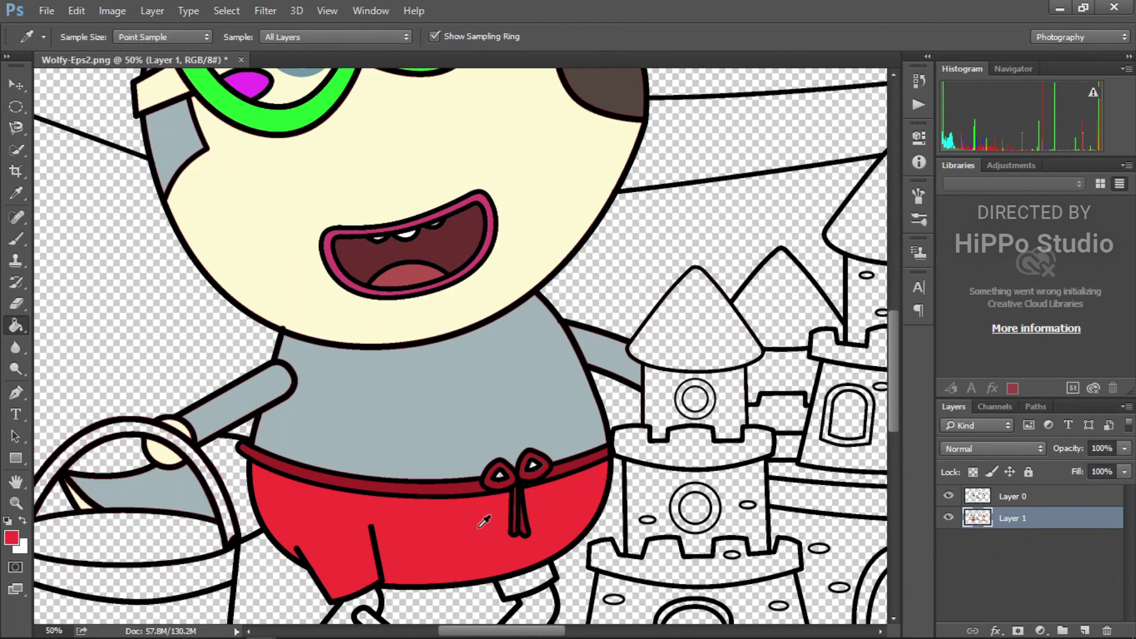
Fill the remaining leg of the shorts red and the grey wolf's legs and feet with its body grey
left_click(389, 424, "alt")
left_click_drag(389, 424, 414, 342)
left_click(346, 509)
left_click(527, 500)
Colour the toy shovel with a light green scoop, mid-green sides and a dark green handle
key("i")
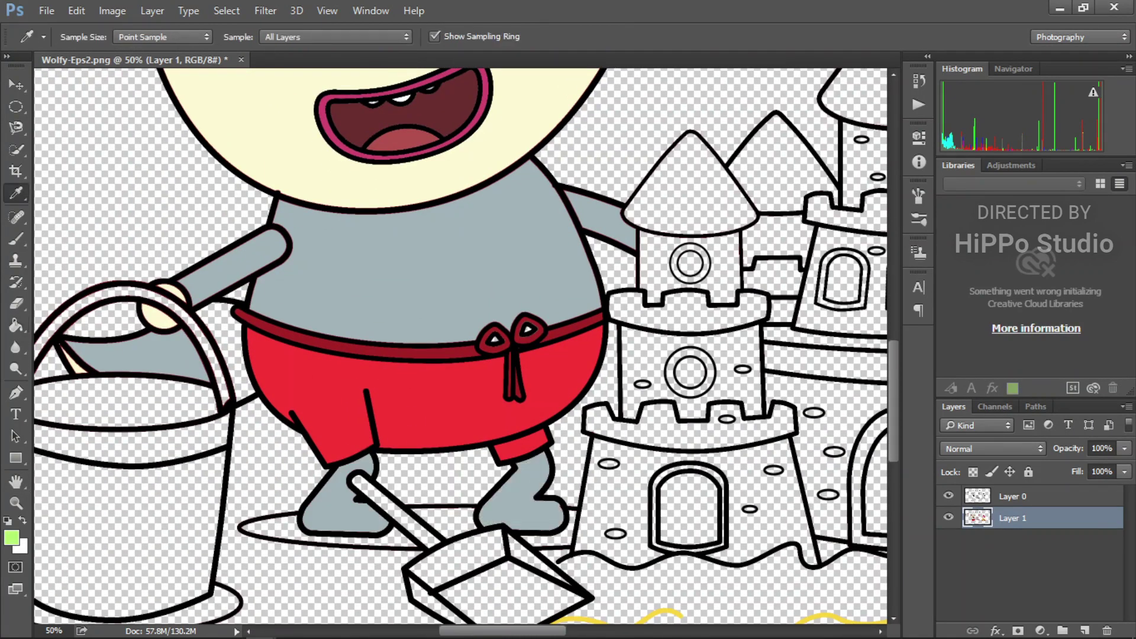
left_click(505, 596)
key("alt")
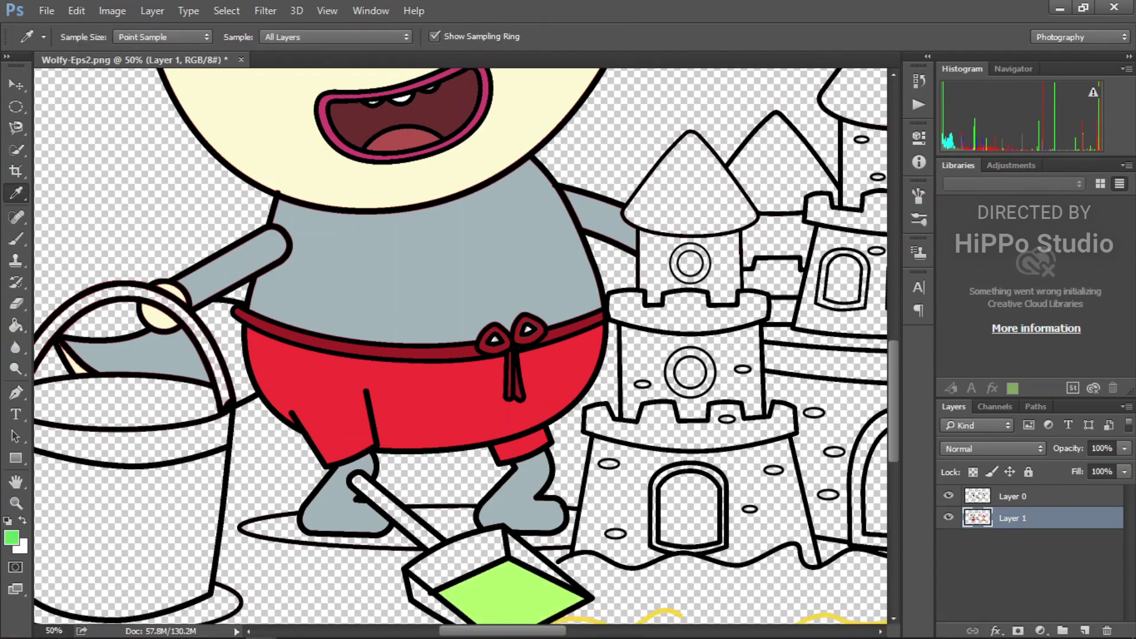
left_click(456, 556)
left_click(423, 601)
key("alt")
left_click(422, 532)
Fill the inside opening of the bucket dark purple
key("ctrl+minus")
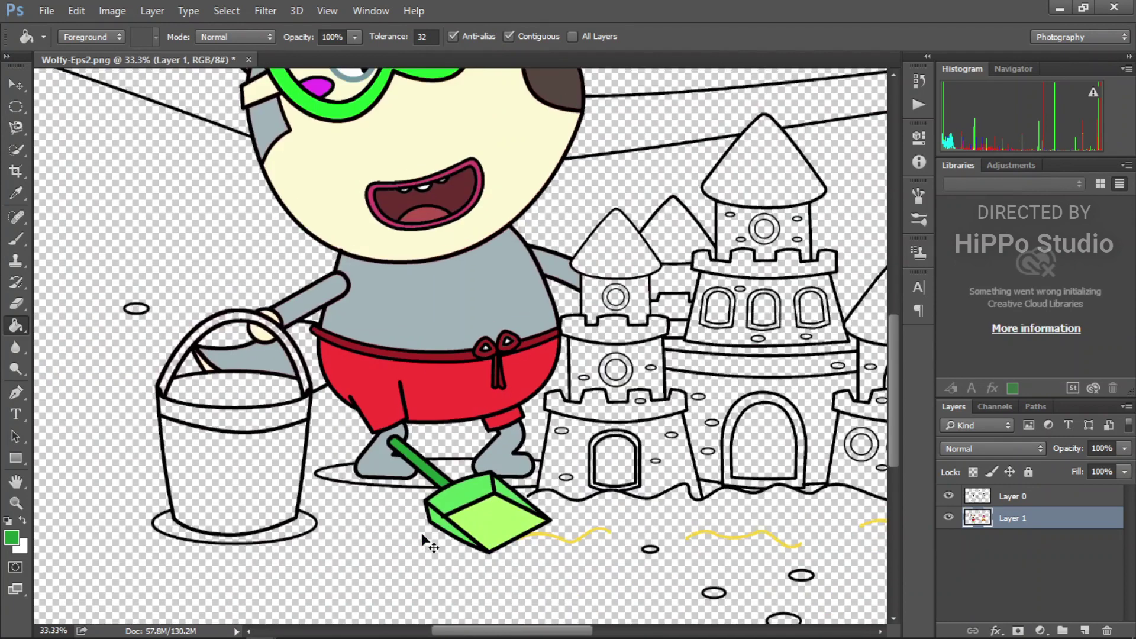
key("ctrl+minus")
key("alt")
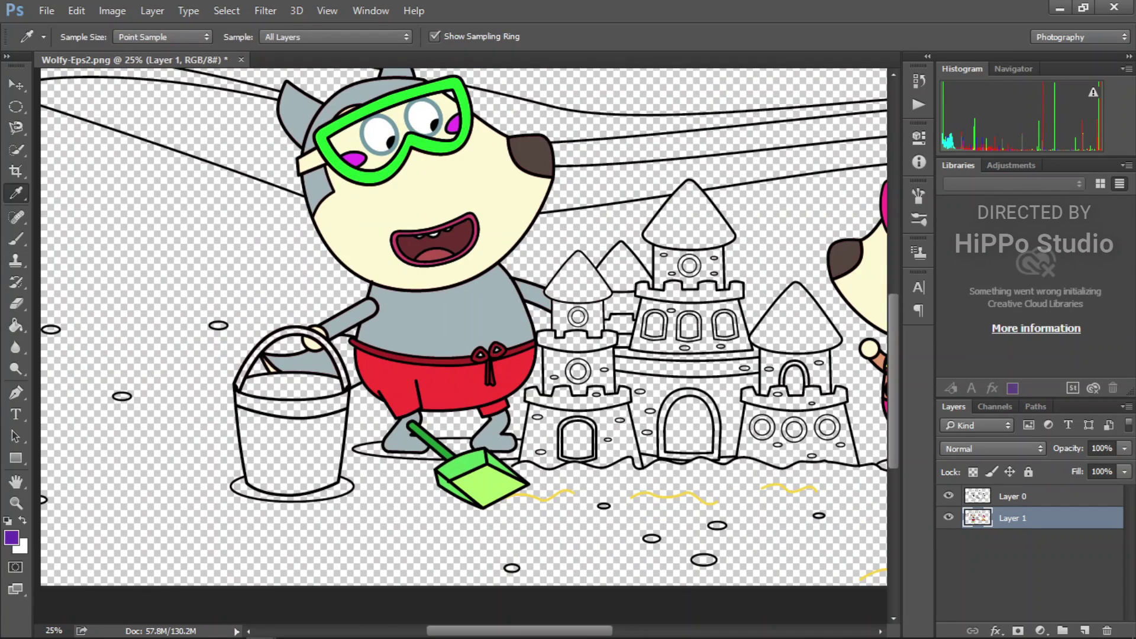
left_click(293, 388)
key("alt")
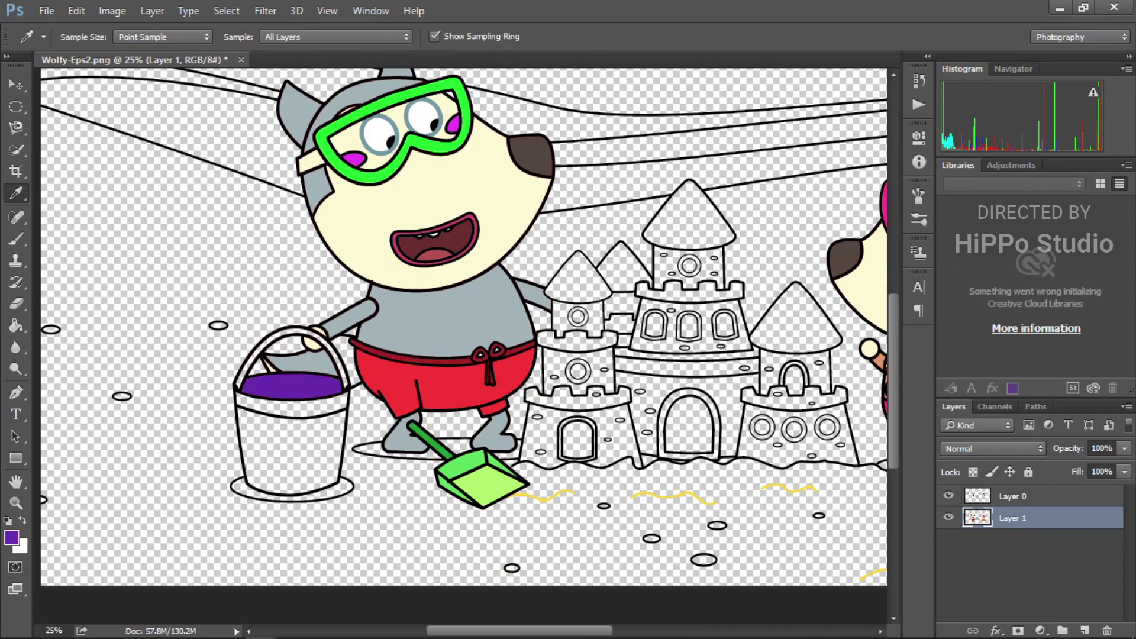
Fill the bucket's handle blue-grey and its rim and body light purple
left_click(338, 362)
key("alt")
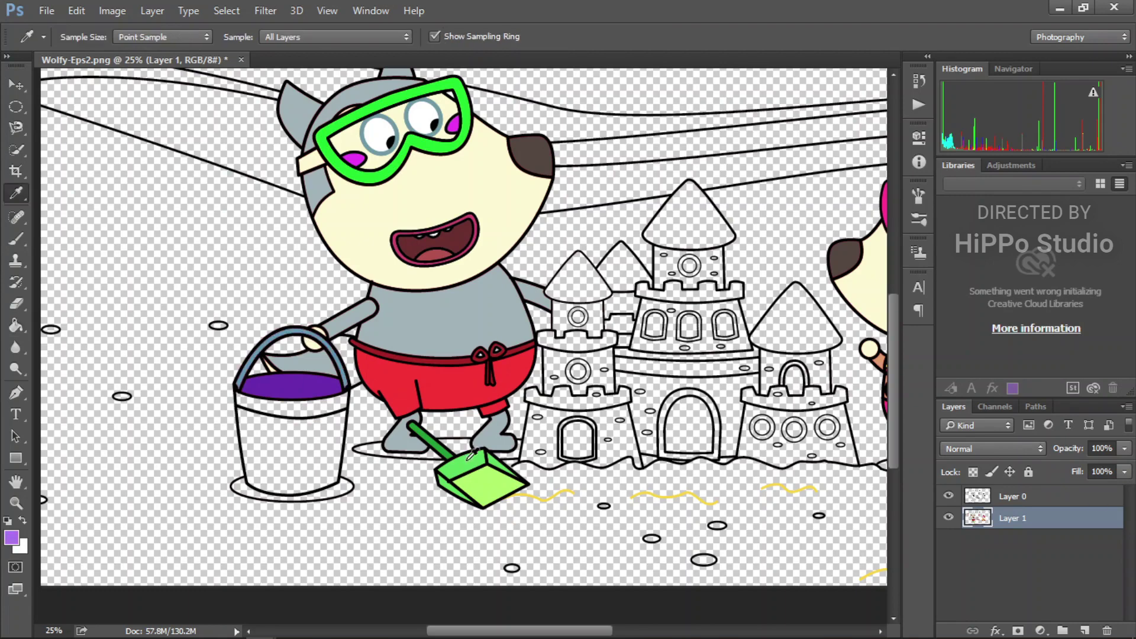
left_click(300, 408)
left_click(306, 472)
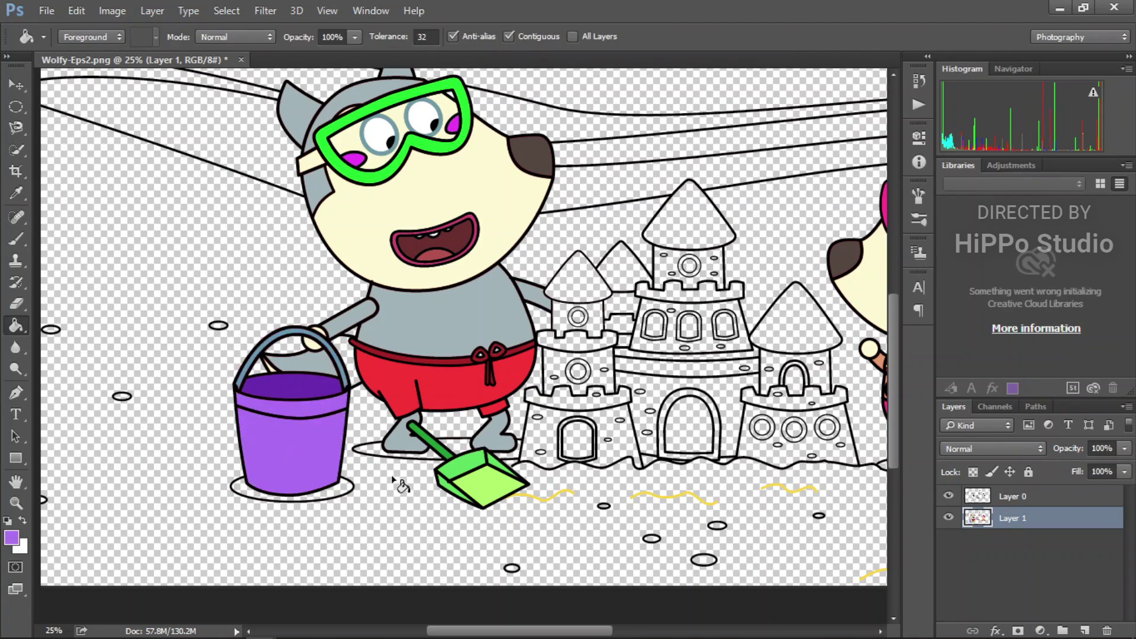
Fill the diagonal stripes on the brown wolf's top and the waistband and bow of the grey wolf's shorts white
key("ctrl+minus")
key("ctrl+plus")
left_click(753, 326, "alt")
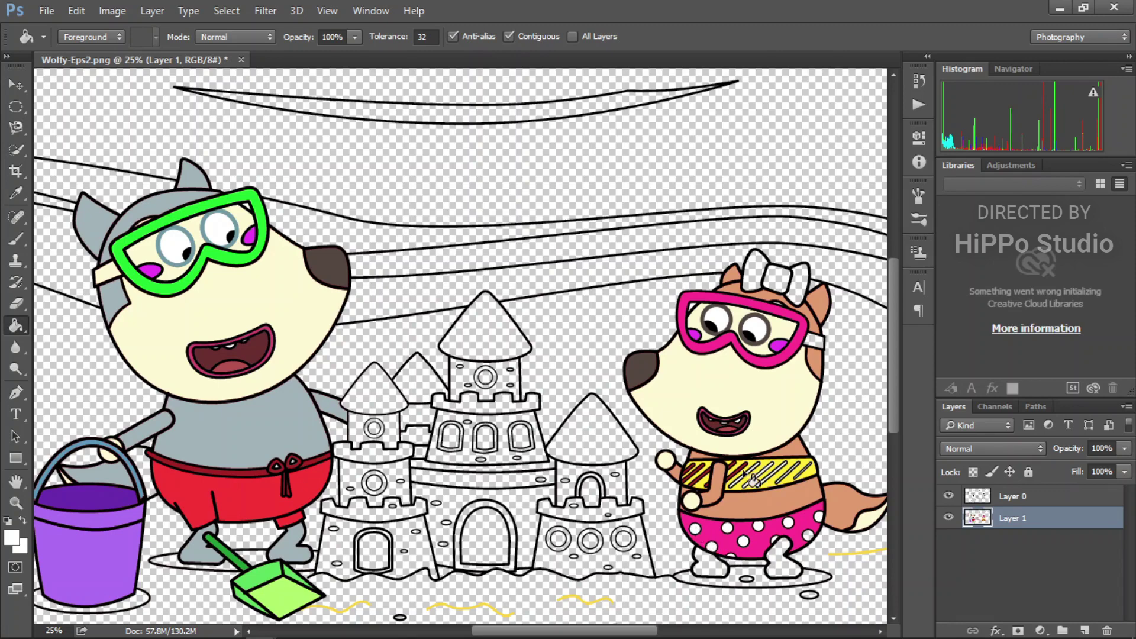
left_click(795, 510)
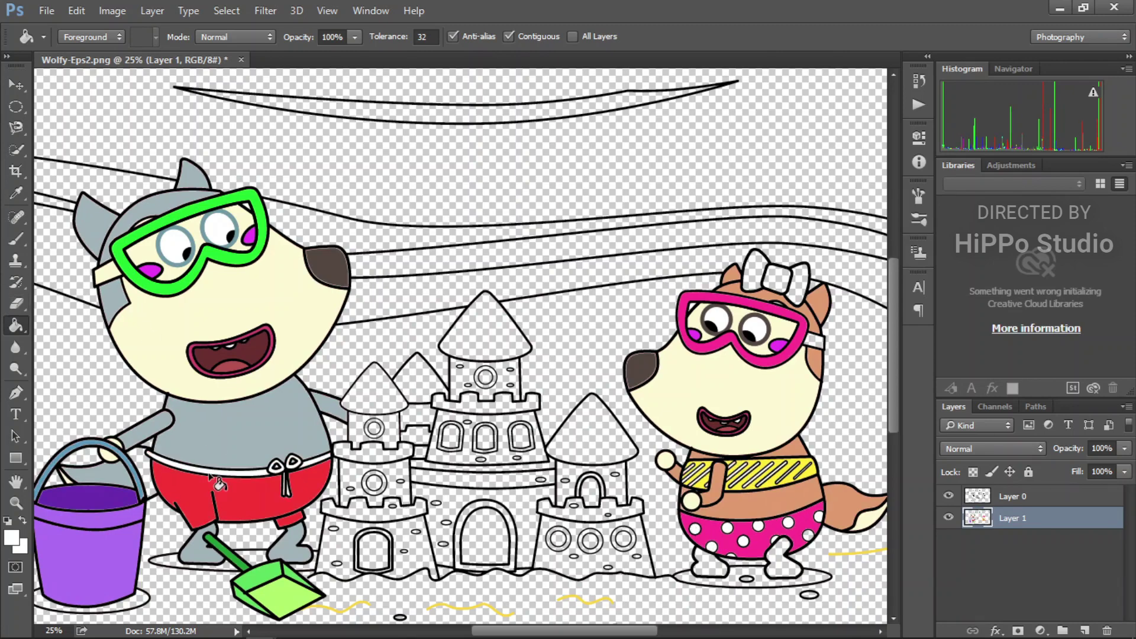
Fill both legs and feet of the brown wolf with its orange-brown body colour
left_click(747, 503, "alt")
left_click(780, 562)
left_click(709, 565)
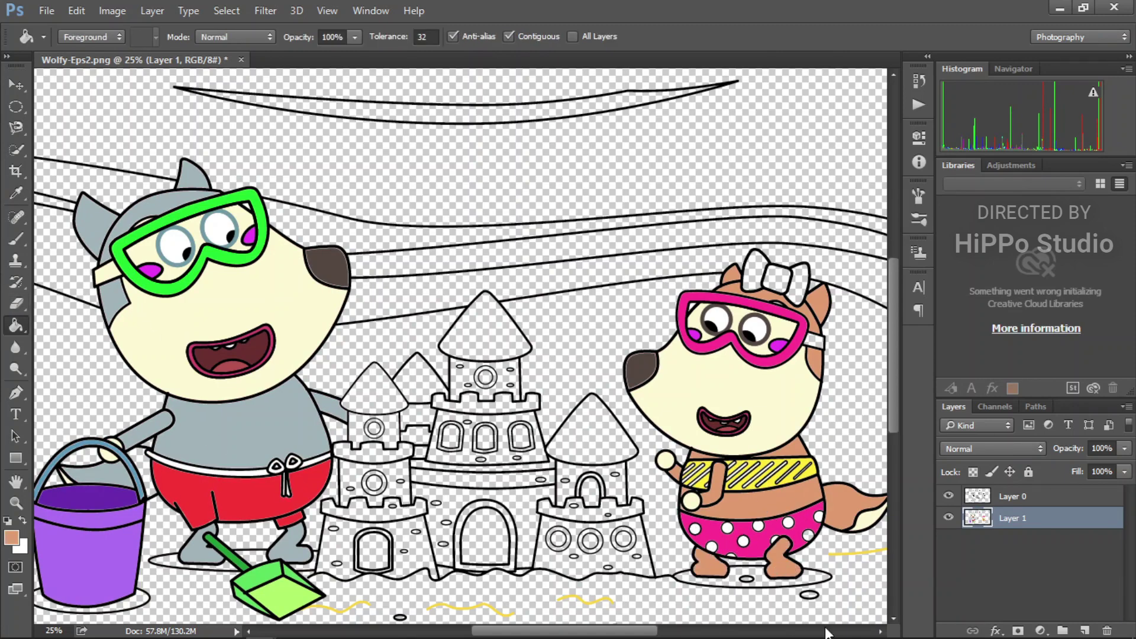
Fill the four sandcastle cone roofs light orange and the wall of the rear tower a deeper orange
left_click(858, 551, "alt")
left_click(486, 332)
left_click(417, 382)
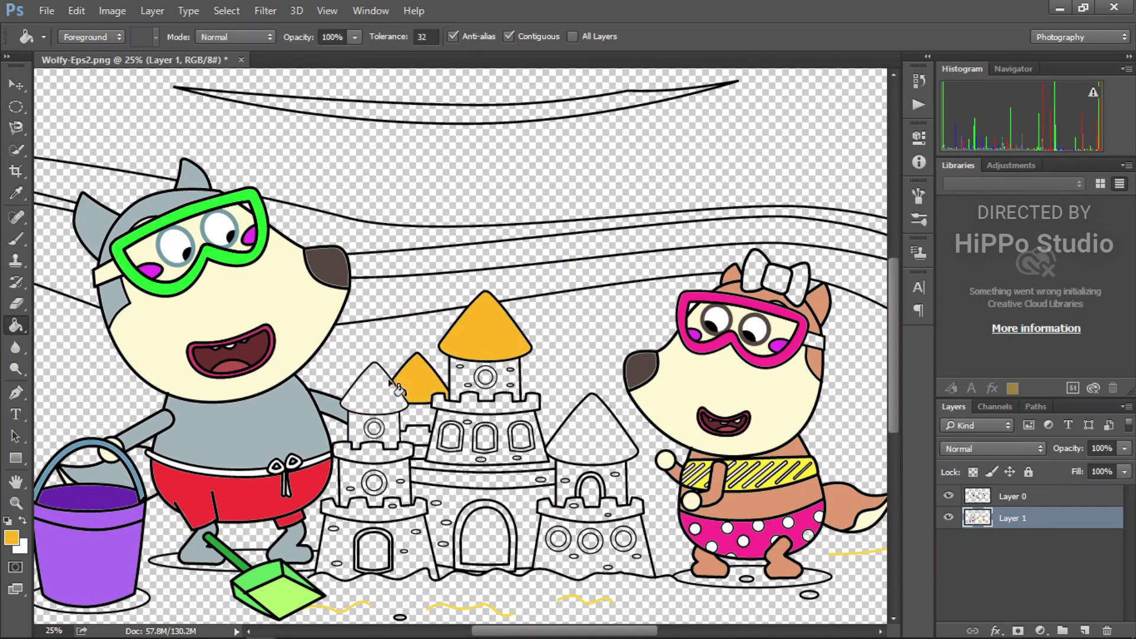
left_click(374, 391)
left_click(592, 432)
key("alt")
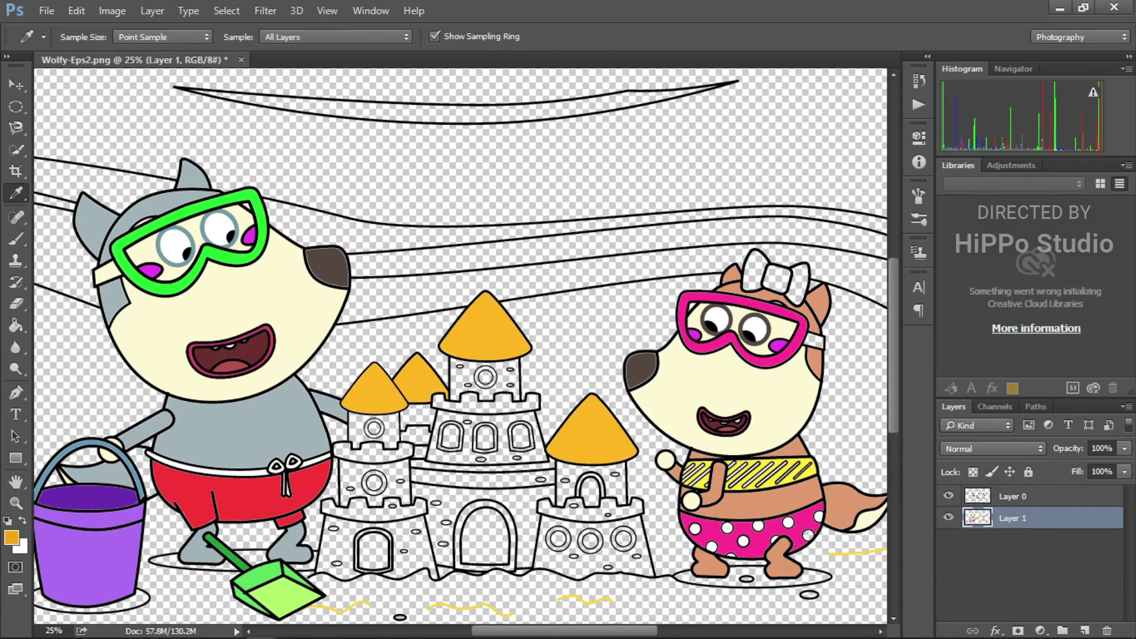
left_click(420, 437)
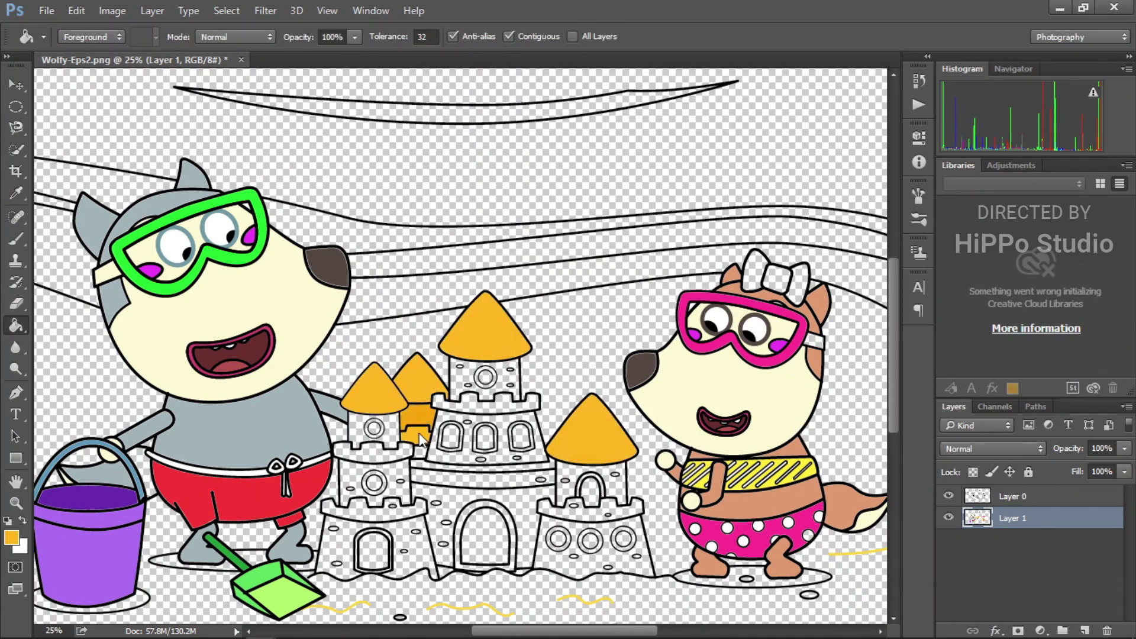
Fill the openings of all the sandcastle's windows and doors brown
left_click(265, 412, "alt")
left_click(374, 428)
left_click(486, 377)
left_click(450, 439)
left_click(484, 439)
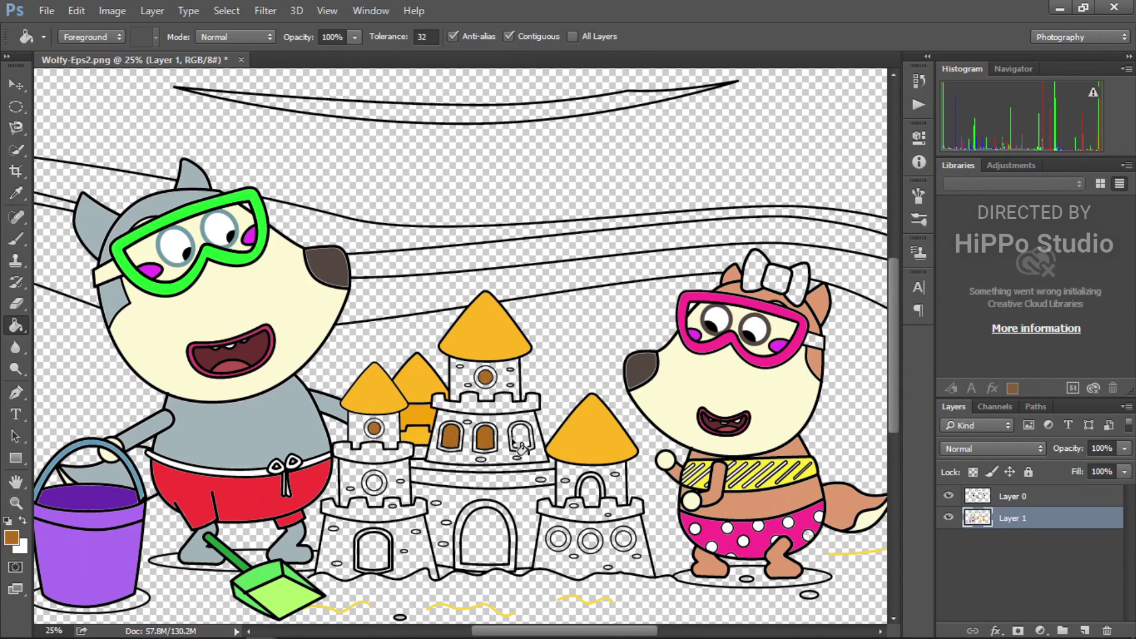
left_click(521, 441)
left_click(486, 541)
left_click(556, 538)
left_click(590, 540)
left_click(622, 538)
left_click(590, 494)
left_click(374, 551)
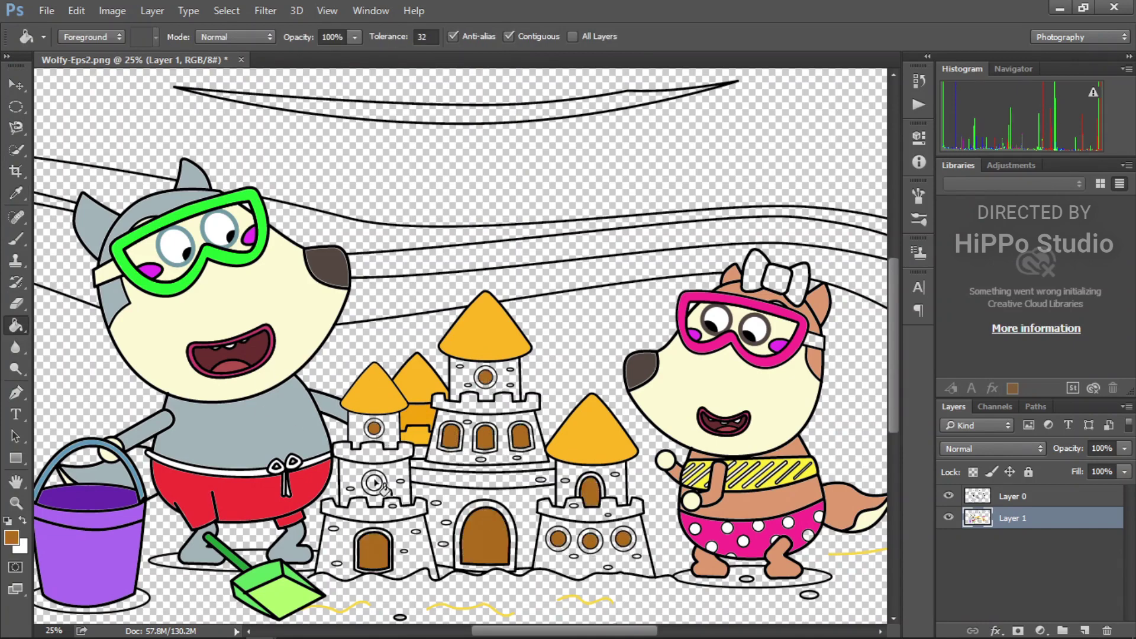
Fill the frames around the round window and three arched windows of the central tower deep orange
key("alt")
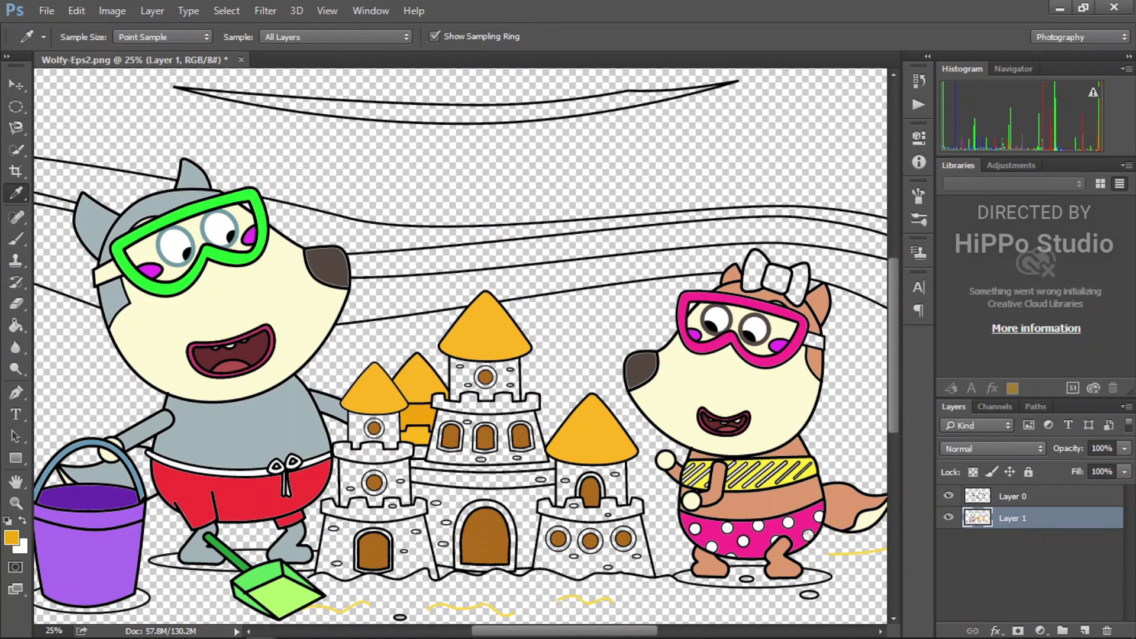
key("ctrl+plus")
key("space")
left_click_drag(634, 416, 615, 286)
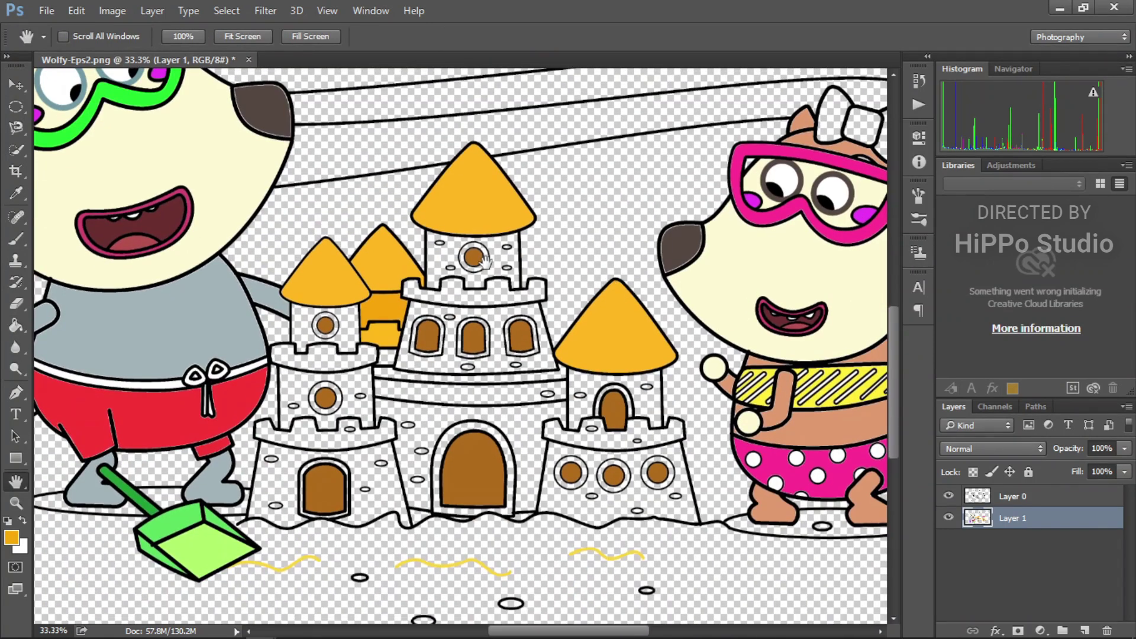
left_click(484, 262)
left_click(467, 343)
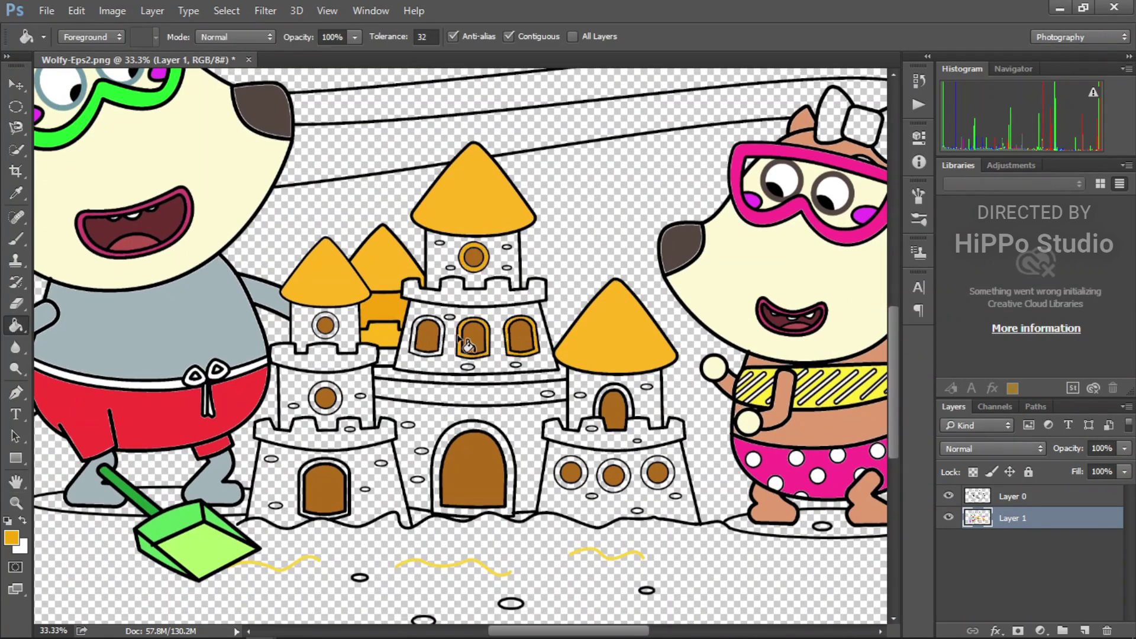
left_click(417, 337)
Fill the frames of the side towers' windows and of all the castle doors deep orange
left_click(315, 325)
left_click(315, 398)
left_click(348, 474)
left_click(600, 408)
left_click(604, 485)
left_click(648, 484)
left_click(582, 483)
left_click(510, 464)
Fill the small oval stones scattered across the sandcastle walls deep orange
left_click(408, 425)
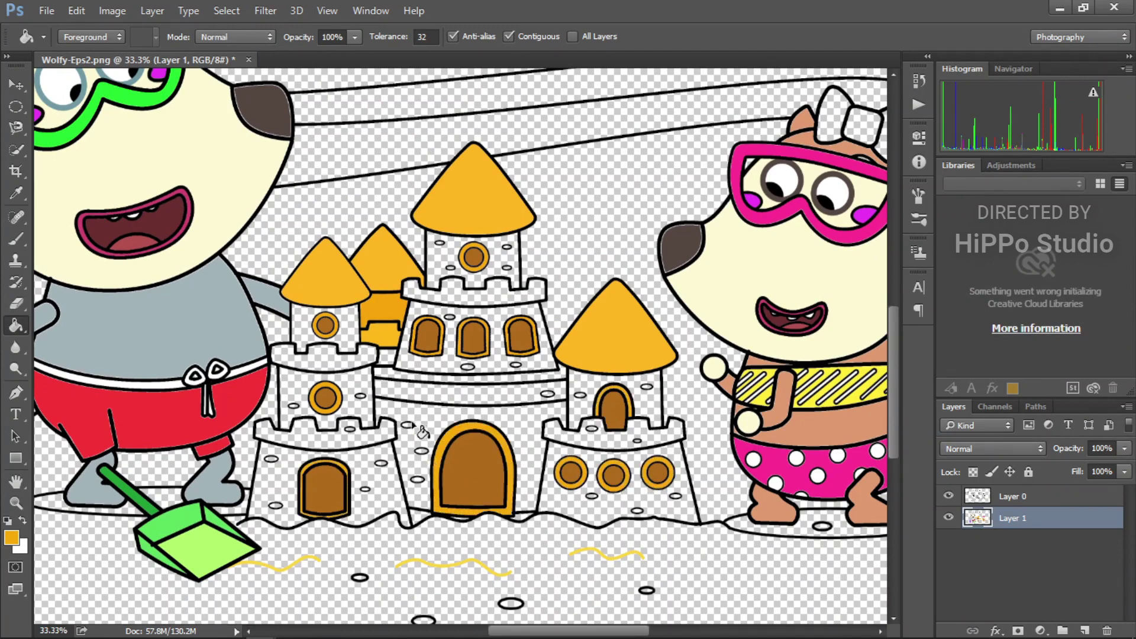
left_click(440, 243)
left_click(450, 267)
left_click(507, 268)
left_click(451, 317)
left_click(468, 367)
left_click(516, 364)
left_click(547, 393)
left_click(580, 395)
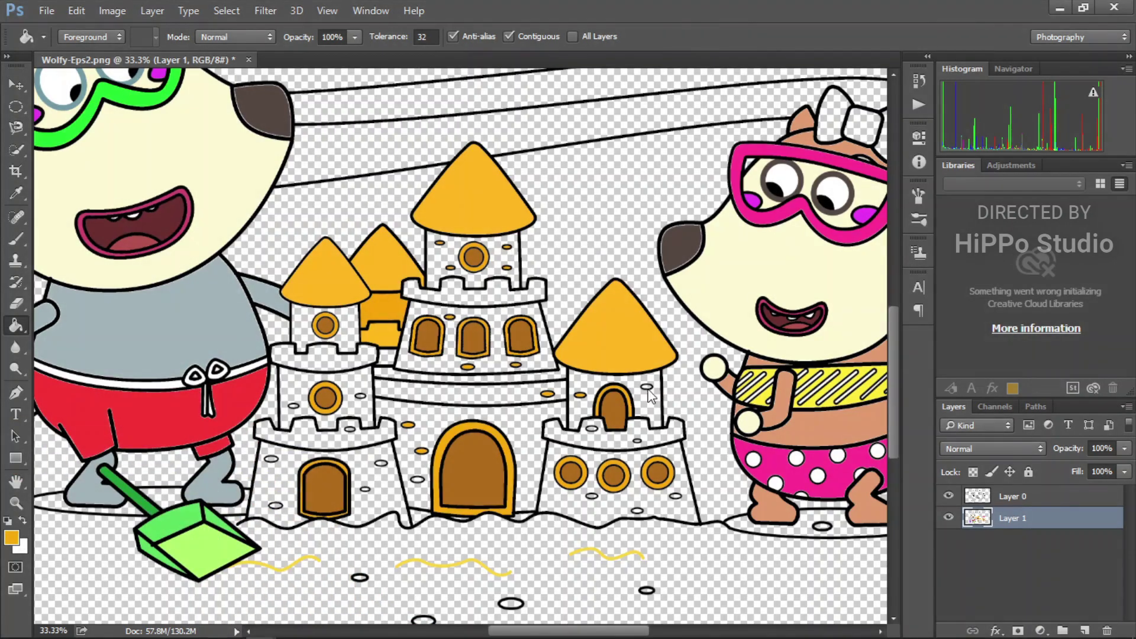
left_click(647, 388)
left_click(675, 495)
left_click(419, 480)
left_click(382, 462)
left_click(271, 459)
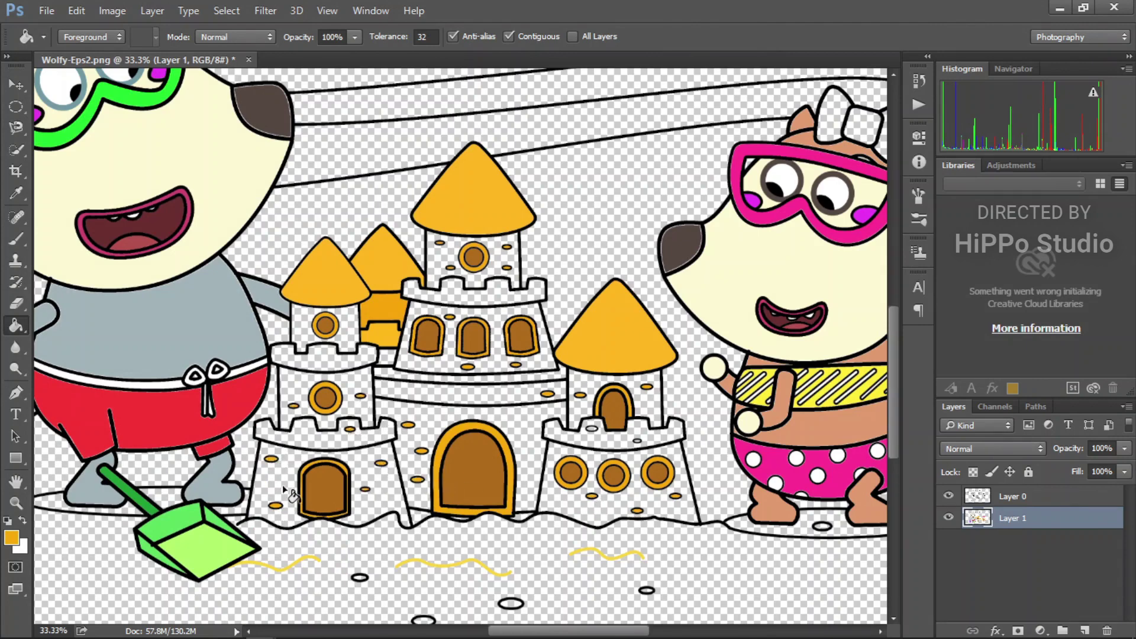
Fill the walls of the sandcastle's central building and side towers bright yellow
left_click(295, 562, "alt")
left_click(451, 412)
left_click(458, 394)
left_click(461, 379)
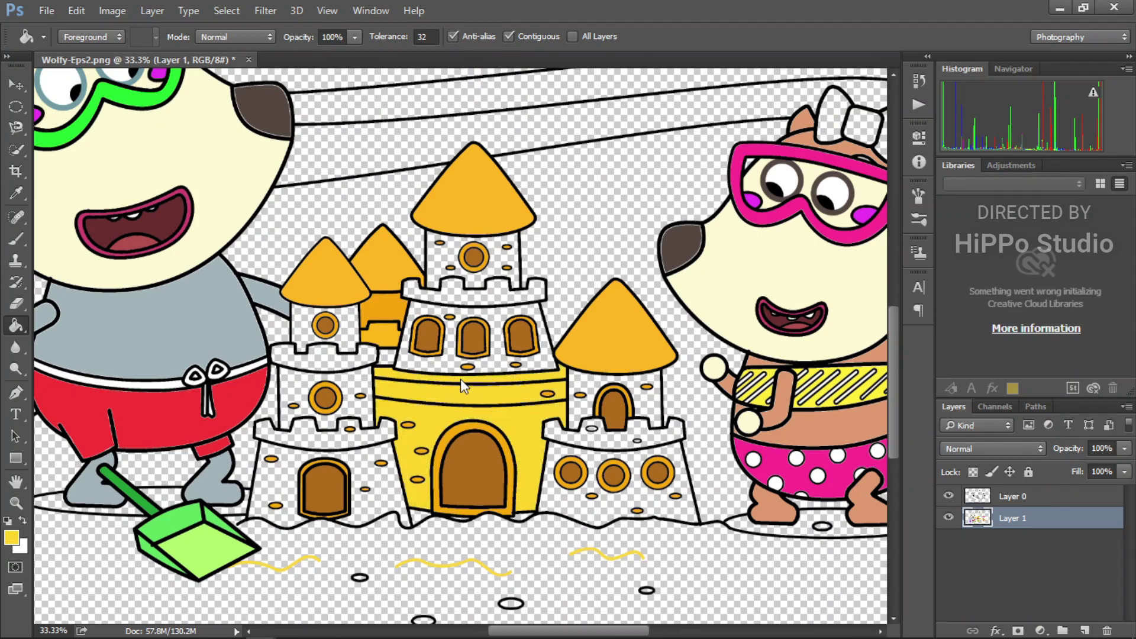
left_click(460, 362)
left_click(450, 290)
left_click(439, 269)
left_click(355, 337)
left_click(368, 418)
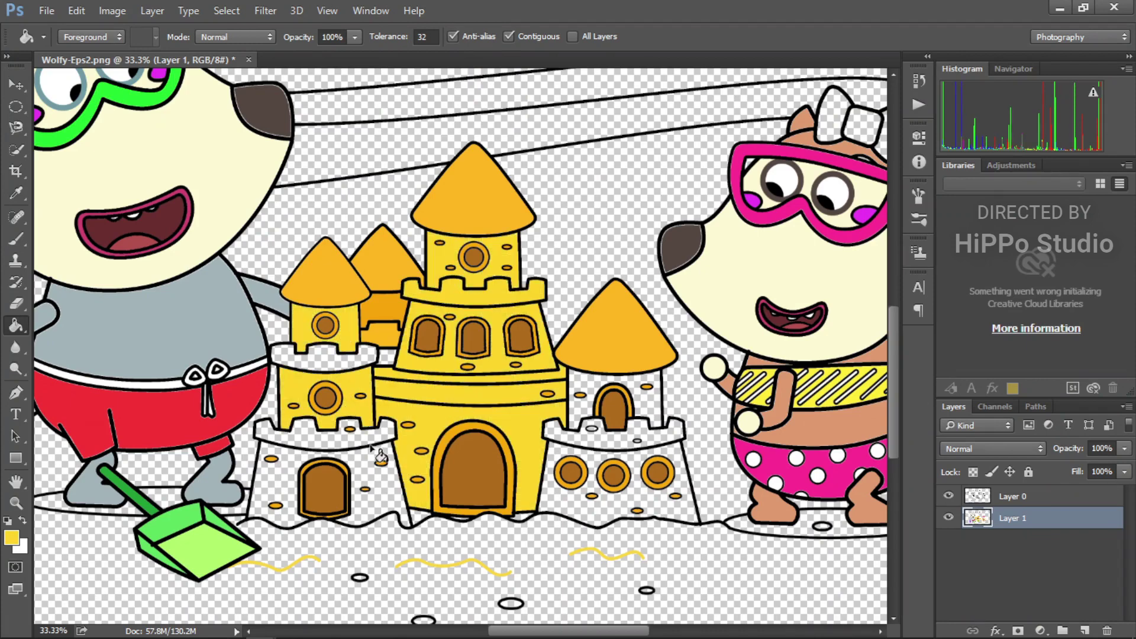
left_click(378, 456)
left_click(577, 494)
left_click(586, 417)
Fill the battlements and the central horizontal band of the sandcastle with the light orange of the roofs
left_click(593, 325, "alt")
left_click(489, 296)
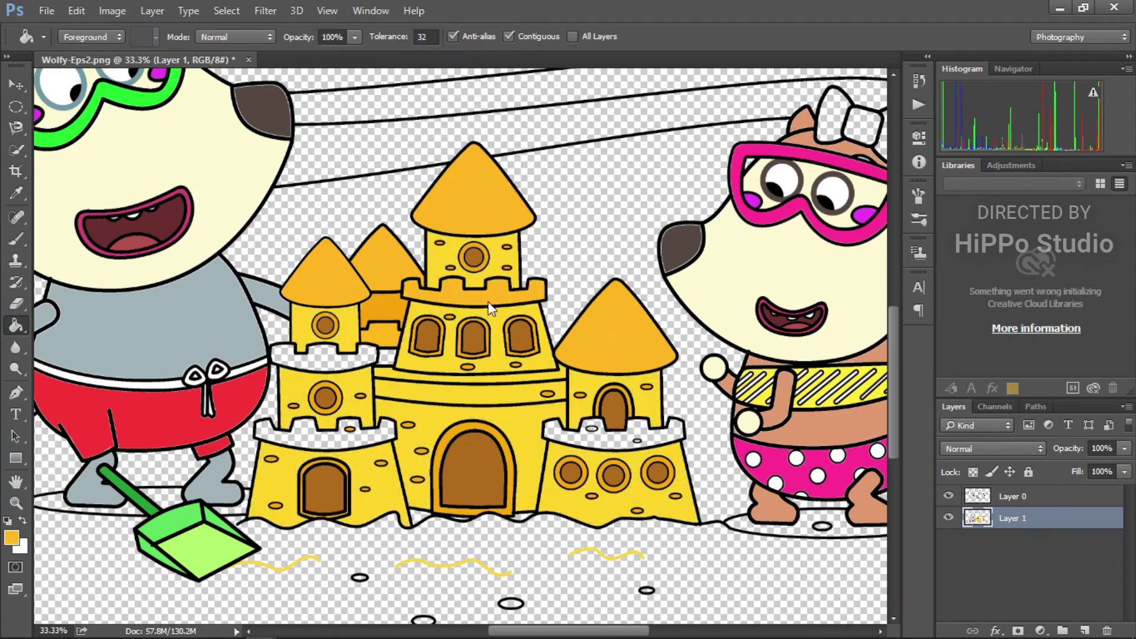
left_click(461, 396)
left_click(334, 367)
left_click(329, 435)
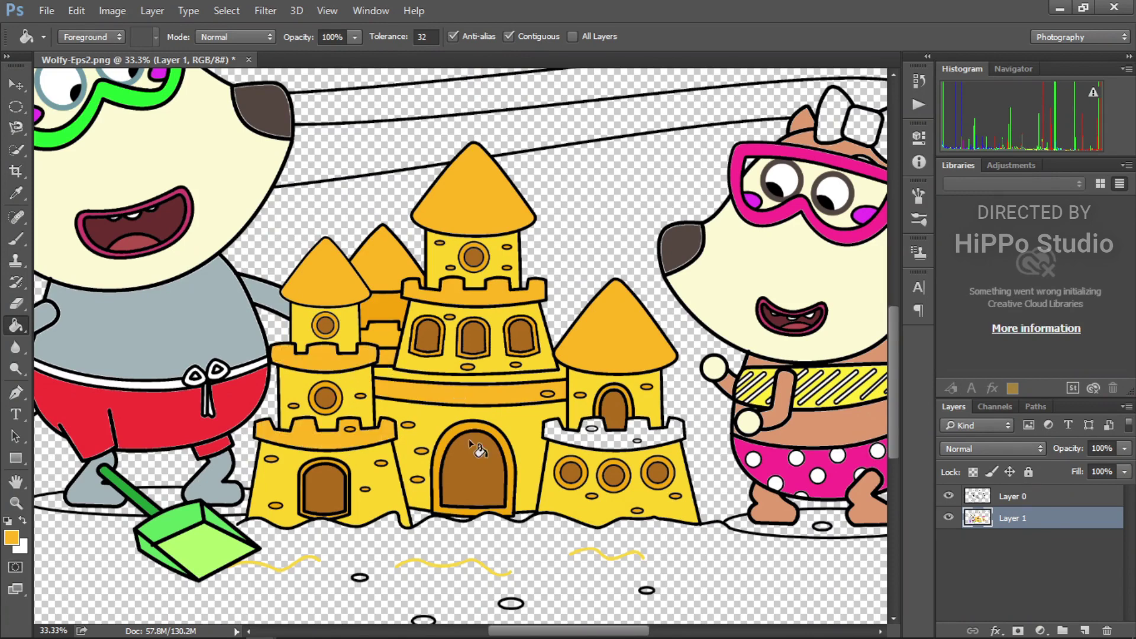
left_click(592, 429)
key("alt")
left_click(781, 181, "alt")
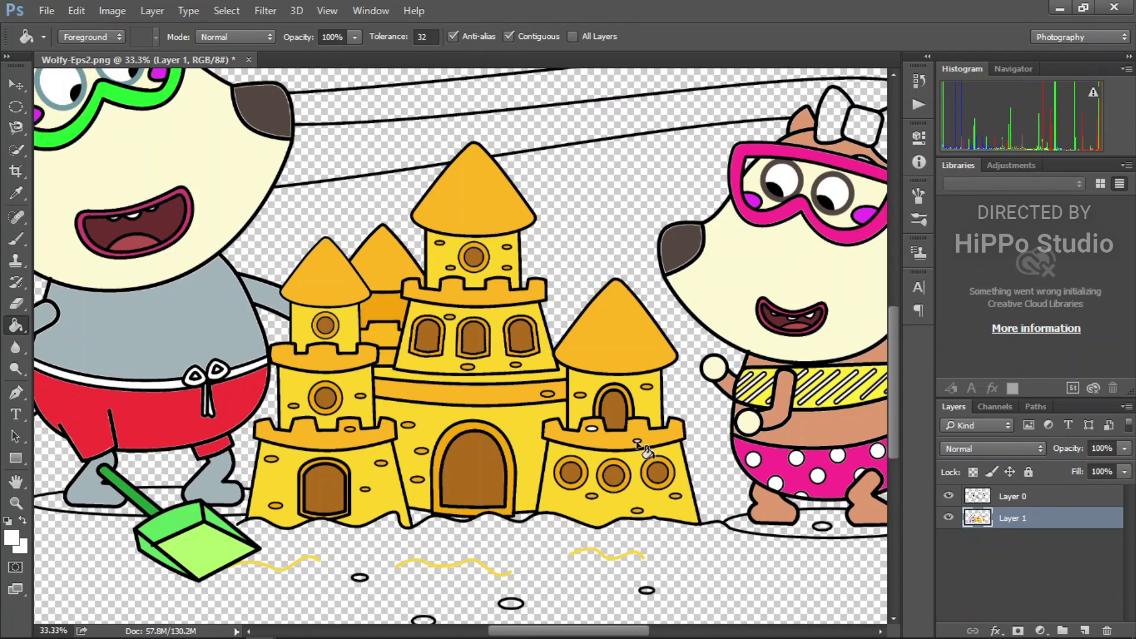
Fill the foreground beach sand yellow and the dune strip behind it a paler yellow
key("ctrl+minus")
key("ctrl+minus")
left_click(563, 443, "alt")
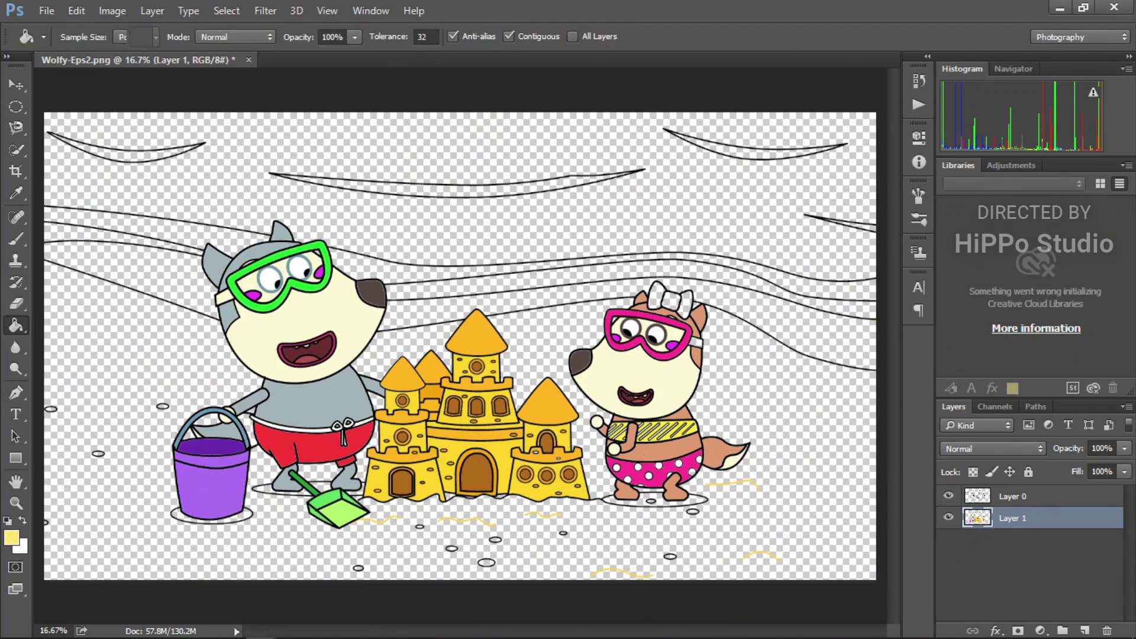
left_click(175, 364)
key("alt")
left_click(142, 266)
left_click(847, 331)
Fill the sand strip along the shoreline and the enclosed beach areas around the sandcastle sand yellow
key("alt")
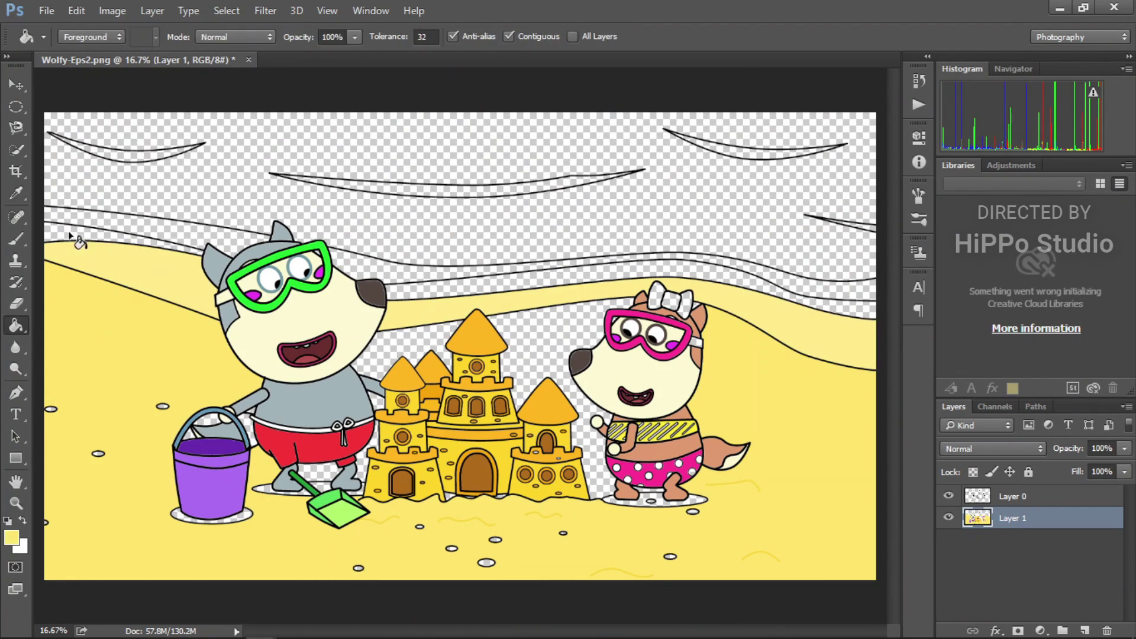
left_click(80, 243)
left_click(846, 302)
left_click(565, 343)
left_click(388, 361)
left_click(382, 431)
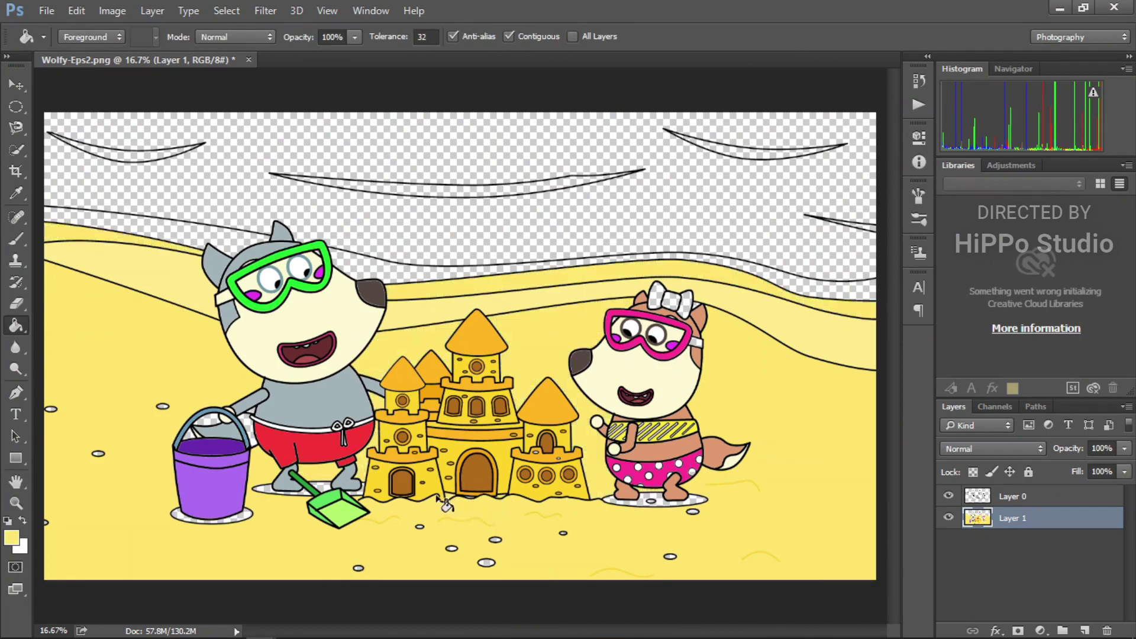
Fill the foam strip along the shoreline white and the sea blue
left_click(269, 278, "alt")
left_click(177, 236)
left_click(438, 272)
key("alt")
left_click(585, 218)
Fill the four crescent-shaped waves in the sea with a lighter blue
left_click(577, 216, "alt")
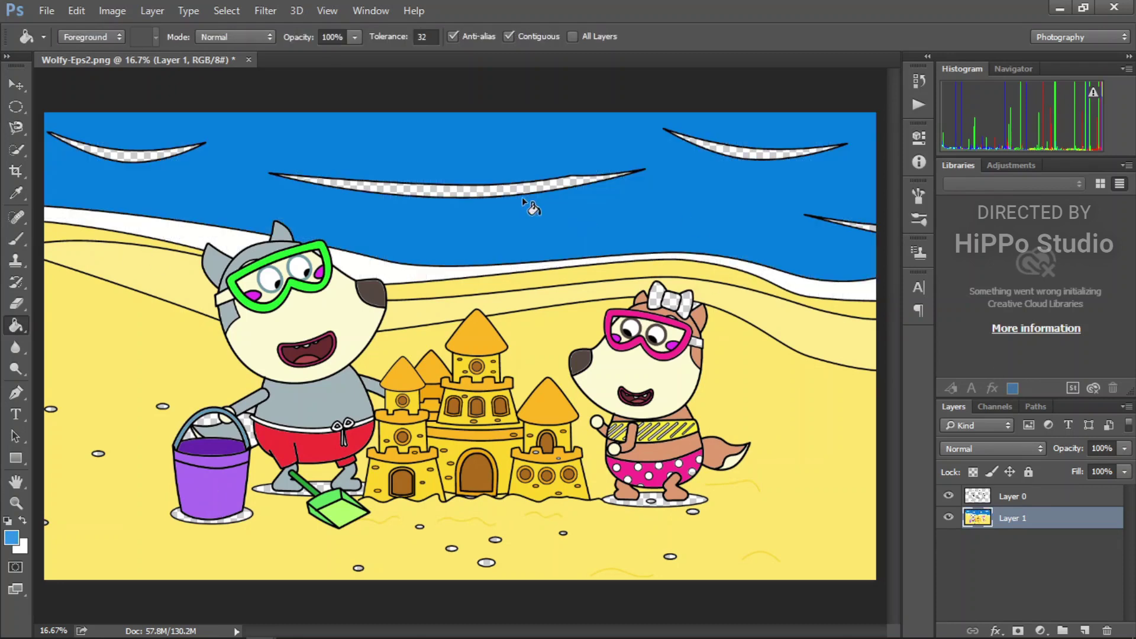
left_click(568, 182)
left_click(766, 167)
left_click(846, 225)
left_click(115, 154)
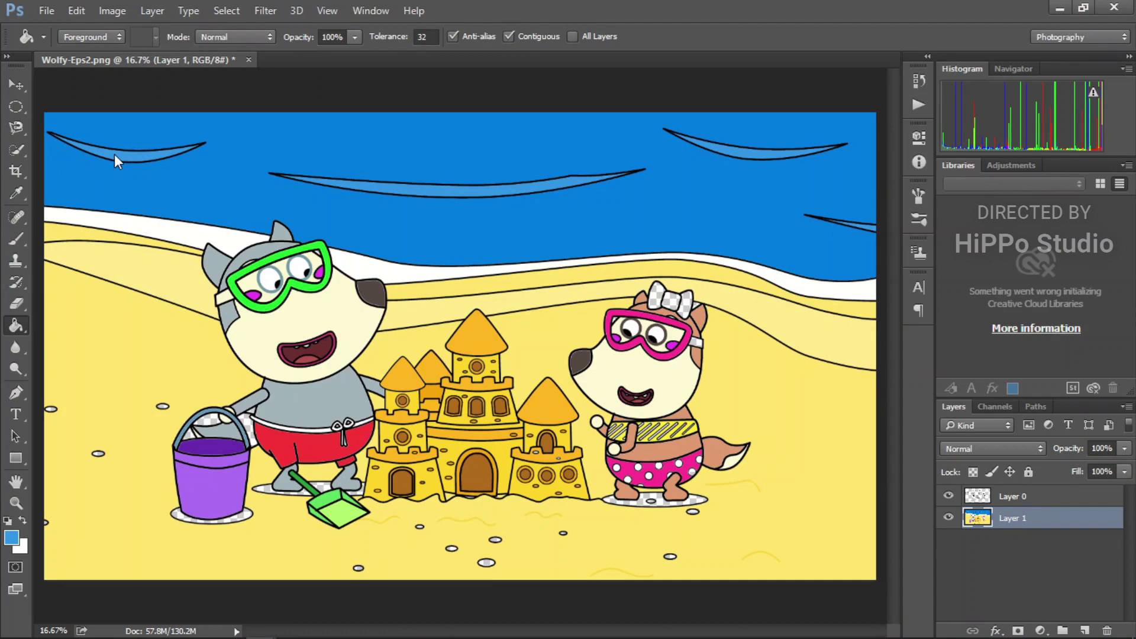
Fill the oval pebbles scattered across the beach pale yellow
key("alt")
key("ctrl+plus")
key("ctrl+plus")
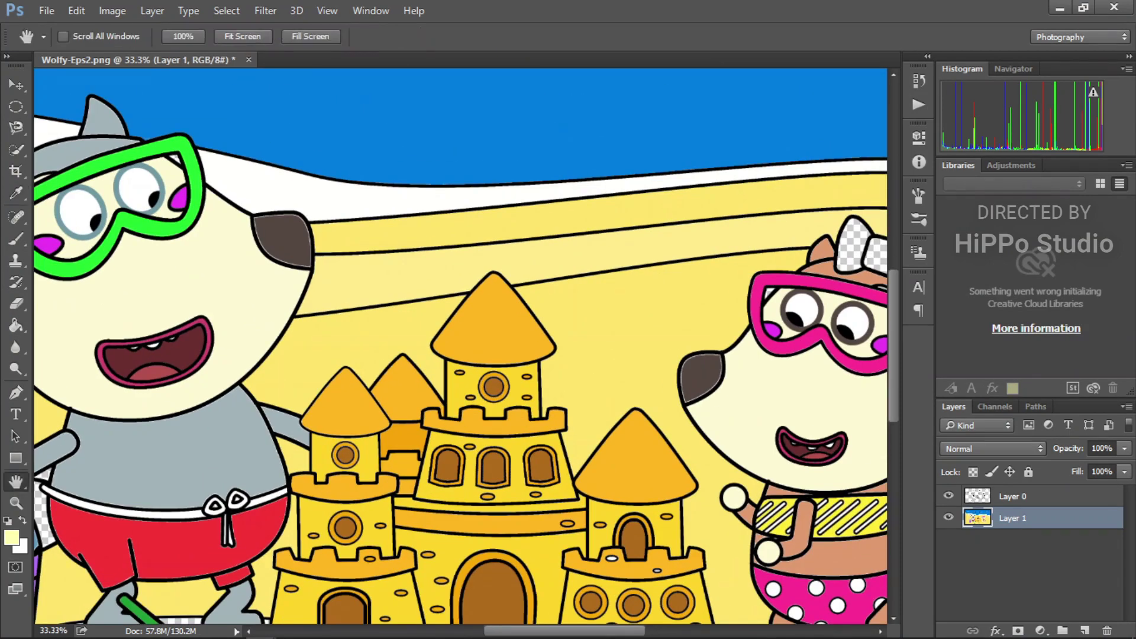
left_click_drag(505, 445, 485, 268)
left_click(833, 453)
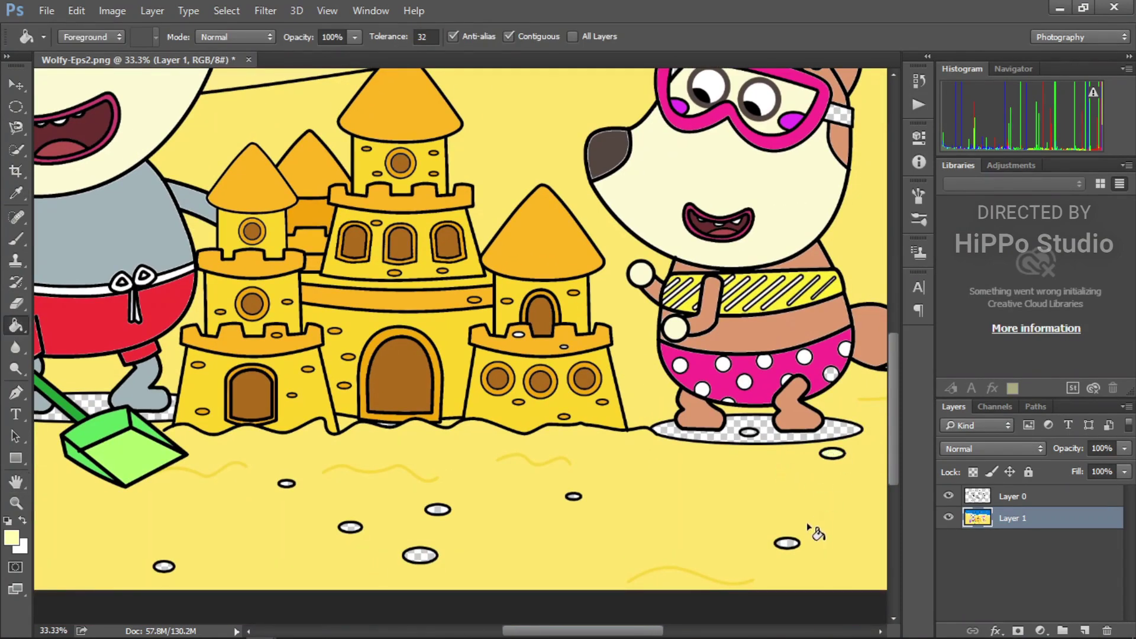
left_click(440, 512)
left_click(422, 556)
left_click(349, 527)
left_click(286, 483)
left_click(168, 566)
left_click_drag(297, 531, 833, 528)
left_click(309, 240)
left_click(180, 335)
left_click(86, 245)
left_click(76, 473)
Fill the gap inside the bucket handle with the beach's sand yellow
key("ctrl+minus")
left_click(348, 449, "alt")
left_click(396, 313)
Fill the ground shadows beneath the bucket and both wolves dark khaki
key("i")
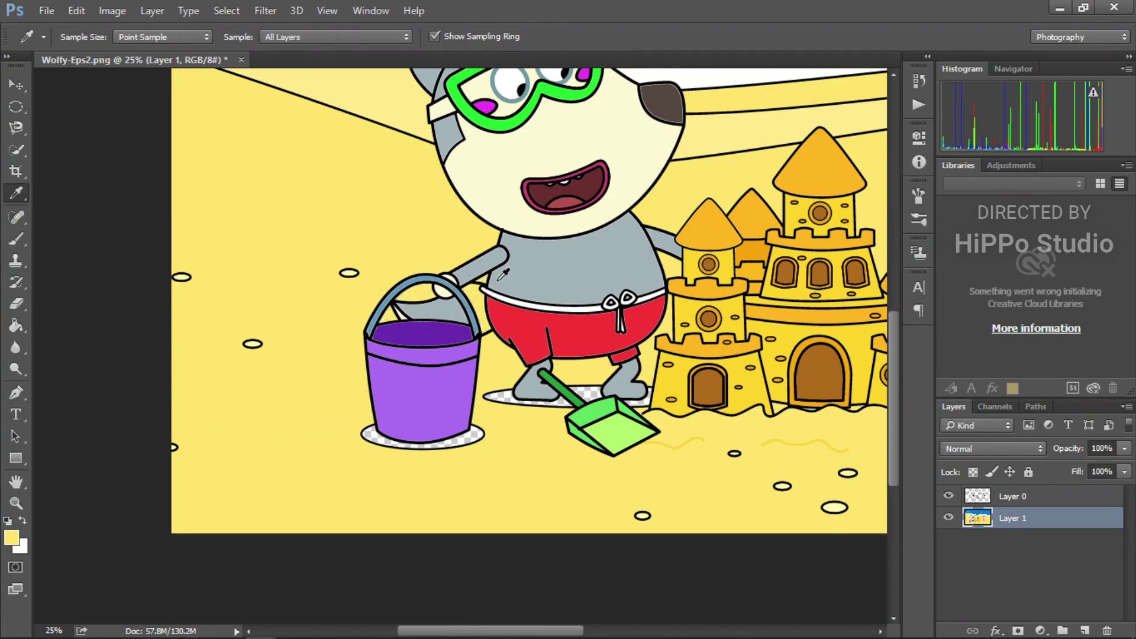
key("g")
left_click(474, 440)
left_click(594, 397)
left_click(564, 403)
left_click(645, 403)
key("ctrl+minus")
left_click(656, 503)
Fill the three parts of the brown wolf's hair bow light pink
key("i")
left_click(664, 357)
key("g")
left_click(685, 308)
left_click(672, 300)
left_click(656, 298)
Fill the strap of the brown wolf's pink goggles white
key("i")
left_click(659, 330)
key("g")
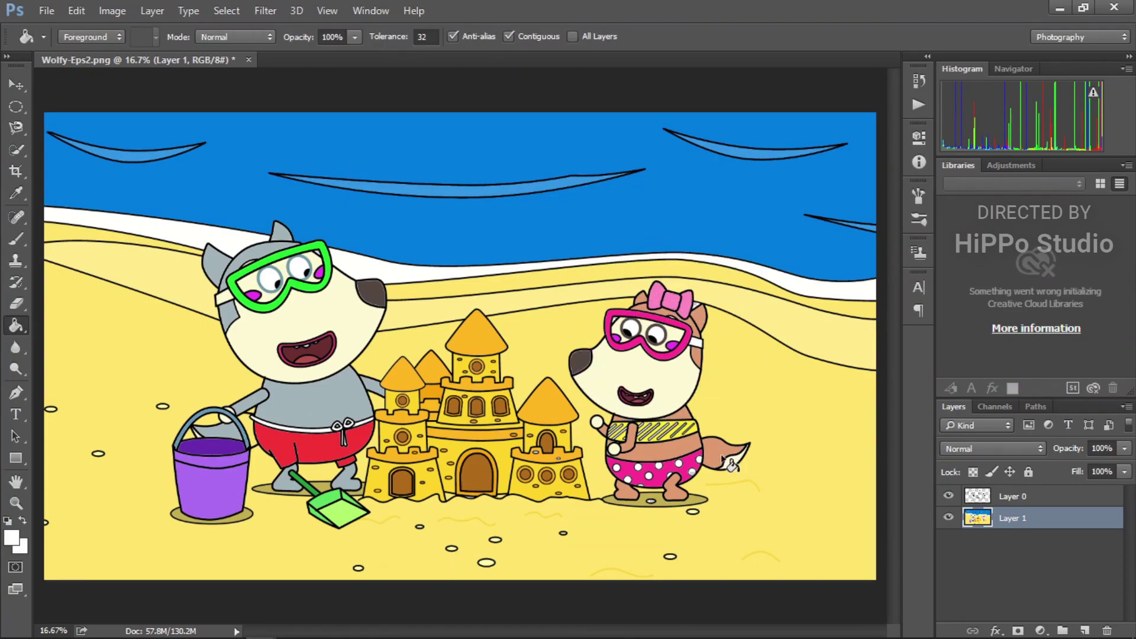
key("ctrl+plus")
key("ctrl+plus")
key("ctrl+minus")
key("ctrl+minus")
key("ctrl+minus")
key("ctrl+plus")
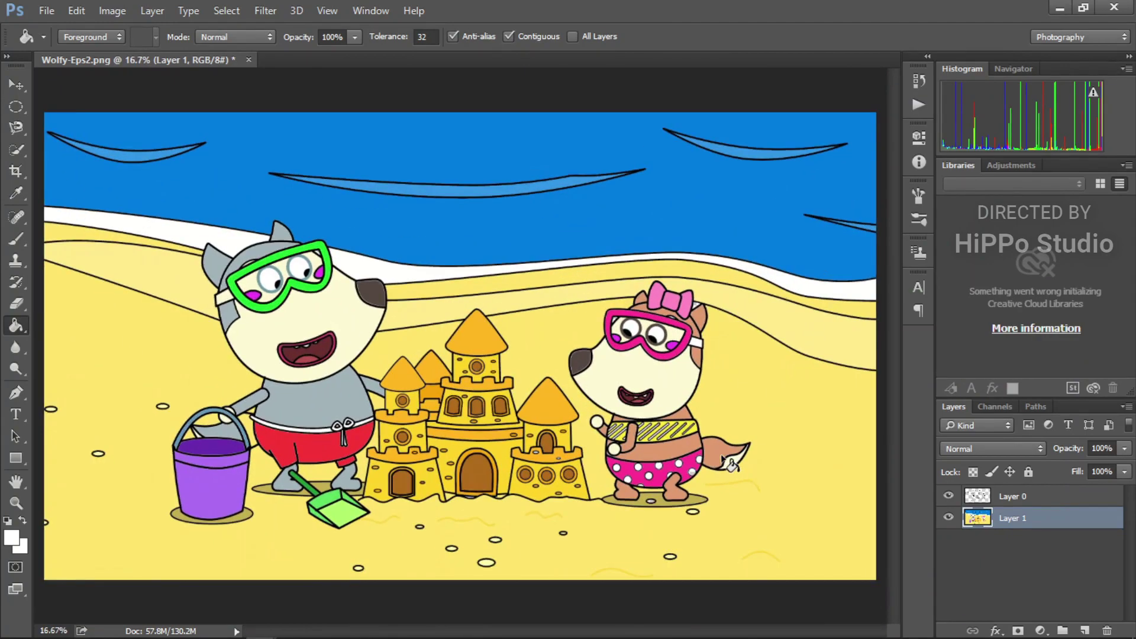